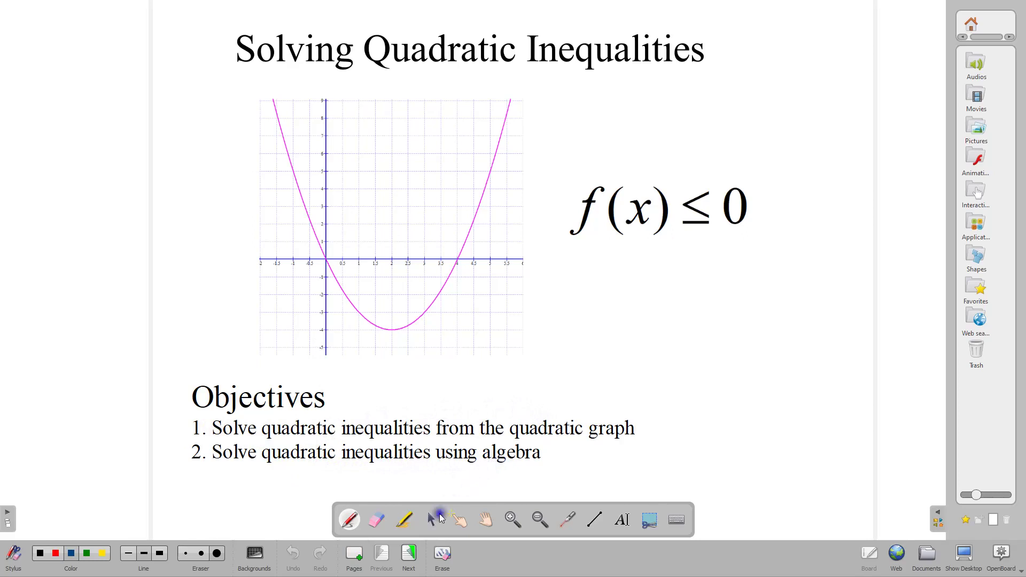
On the Using a graph slide, double-underline ≤ 0 and write a circled -VE below the question.
{"action": "left_click", "coordinate": [409, 554]}
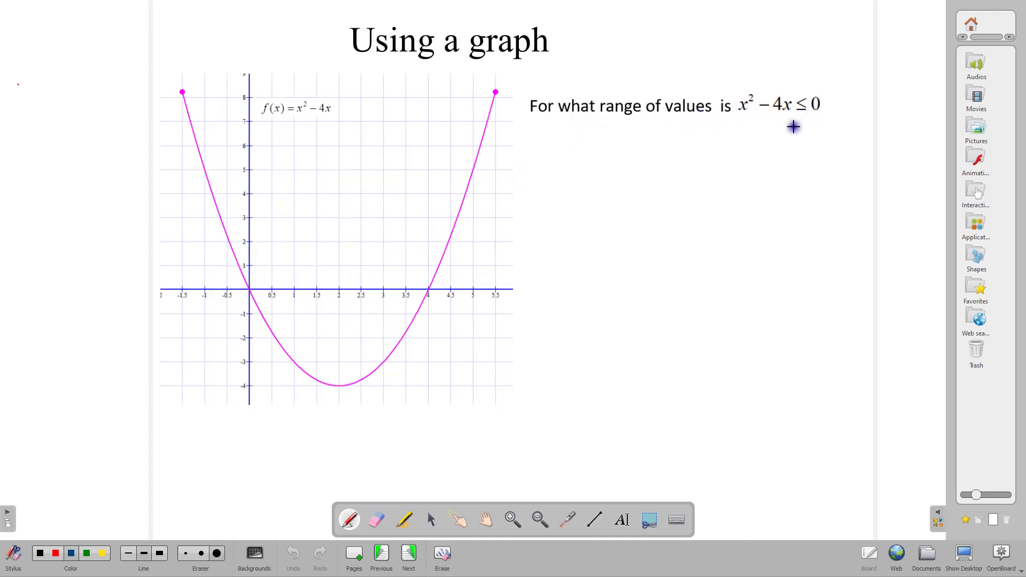
{"action": "left_click_drag", "start_coordinate": [800, 118], "coordinate": [820, 122]}
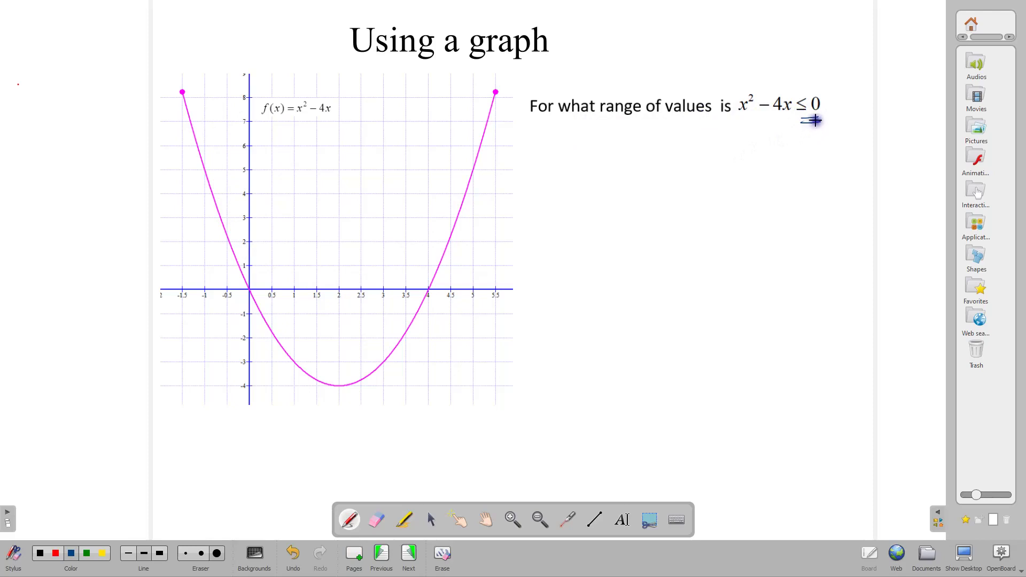
{"action": "left_click_drag", "start_coordinate": [576, 158], "coordinate": [591, 157]}
{"action": "mouse_move", "coordinate": [598, 151]}
{"action": "left_mouse_down"}
{"action": "mouse_move", "coordinate": [582, 183]}
{"action": "mouse_move", "coordinate": [631, 135]}
{"action": "left_mouse_up"}
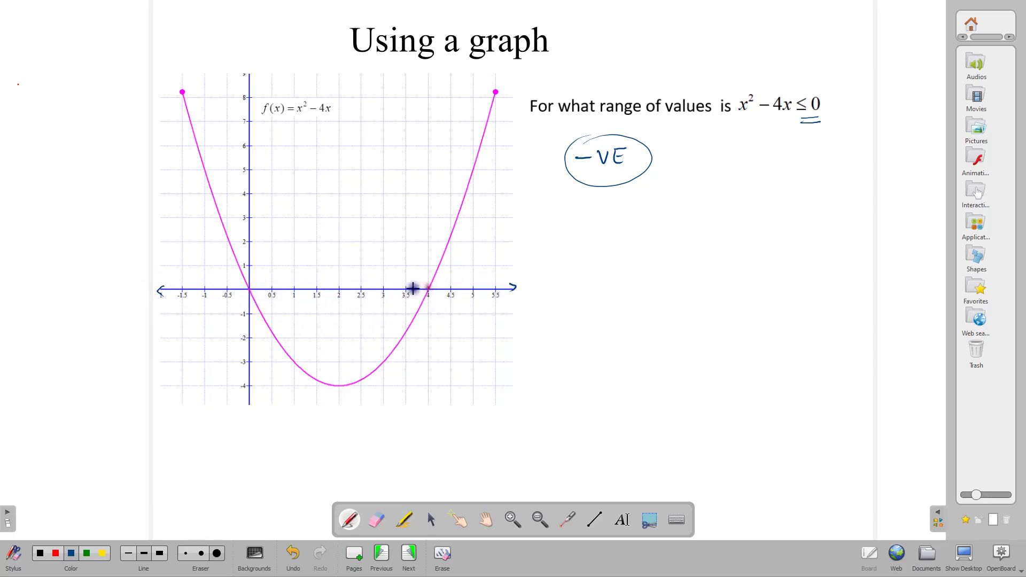
Draw an arrow from 0 to 4 above the x-axis and write '0 & 4' under -VE.
{"action": "left_click_drag", "start_coordinate": [255, 280], "coordinate": [422, 270]}
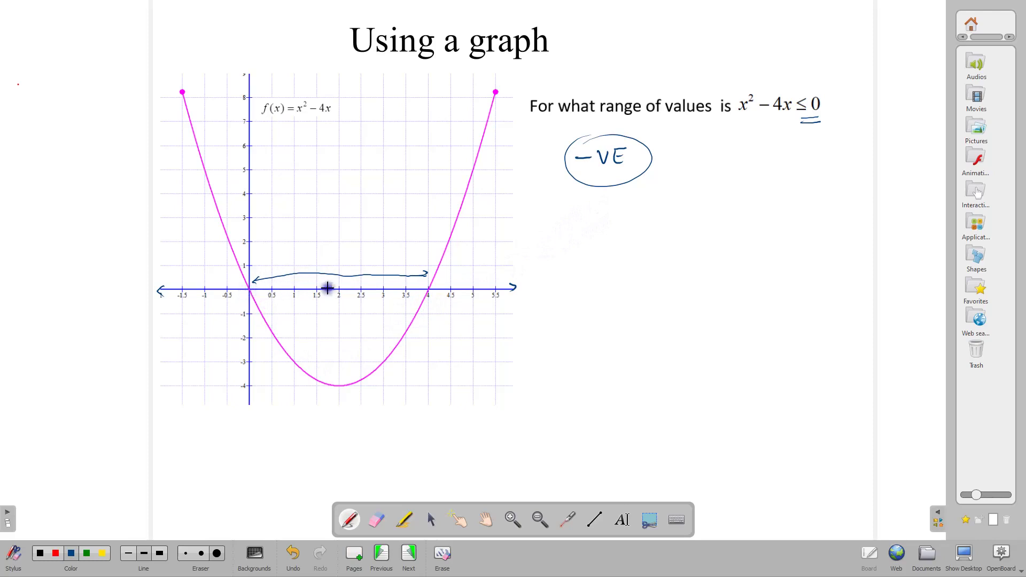
{"action": "mouse_move", "coordinate": [599, 202]}
{"action": "left_mouse_down"}
{"action": "mouse_move", "coordinate": [626, 206]}
{"action": "mouse_move", "coordinate": [620, 215]}
{"action": "mouse_move", "coordinate": [664, 208]}
{"action": "left_mouse_up"}
{"action": "left_click_drag", "start_coordinate": [660, 197], "coordinate": [661, 218]}
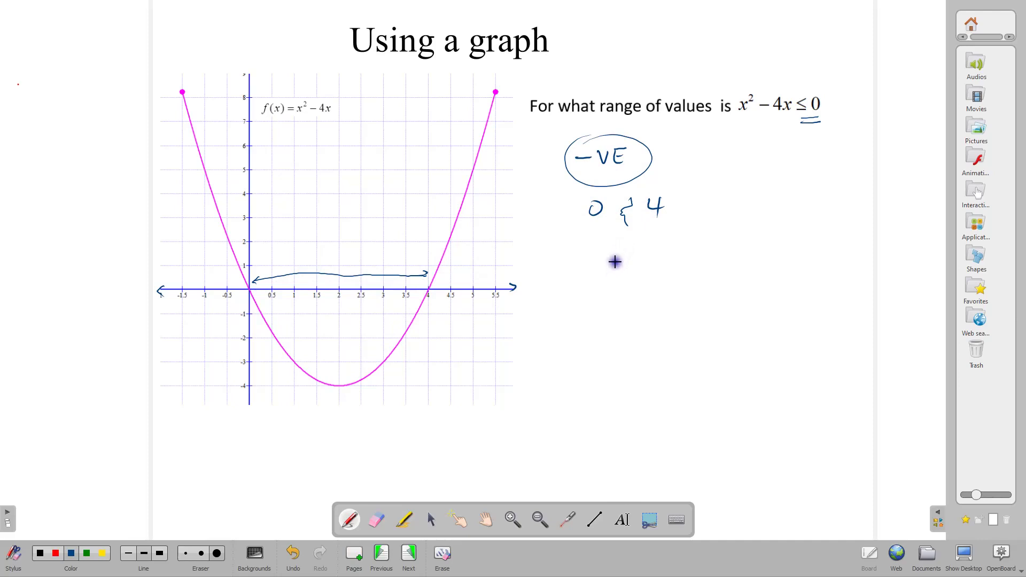
Write 'All x' on a new line and erase the extra words after it.
{"action": "left_click_drag", "start_coordinate": [598, 252], "coordinate": [613, 263]}
{"action": "mouse_move", "coordinate": [640, 256]}
{"action": "left_mouse_down"}
{"action": "mouse_move", "coordinate": [691, 259]}
{"action": "mouse_move", "coordinate": [710, 240]}
{"action": "mouse_move", "coordinate": [731, 255]}
{"action": "mouse_move", "coordinate": [779, 246]}
{"action": "left_mouse_up"}
{"action": "mouse_move", "coordinate": [560, 257]}
{"action": "left_mouse_down"}
{"action": "mouse_move", "coordinate": [563, 273]}
{"action": "mouse_move", "coordinate": [560, 257]}
{"action": "left_mouse_up"}
{"action": "left_click_drag", "start_coordinate": [554, 266], "coordinate": [571, 271]}
{"action": "left_click_drag", "start_coordinate": [577, 253], "coordinate": [579, 270]}
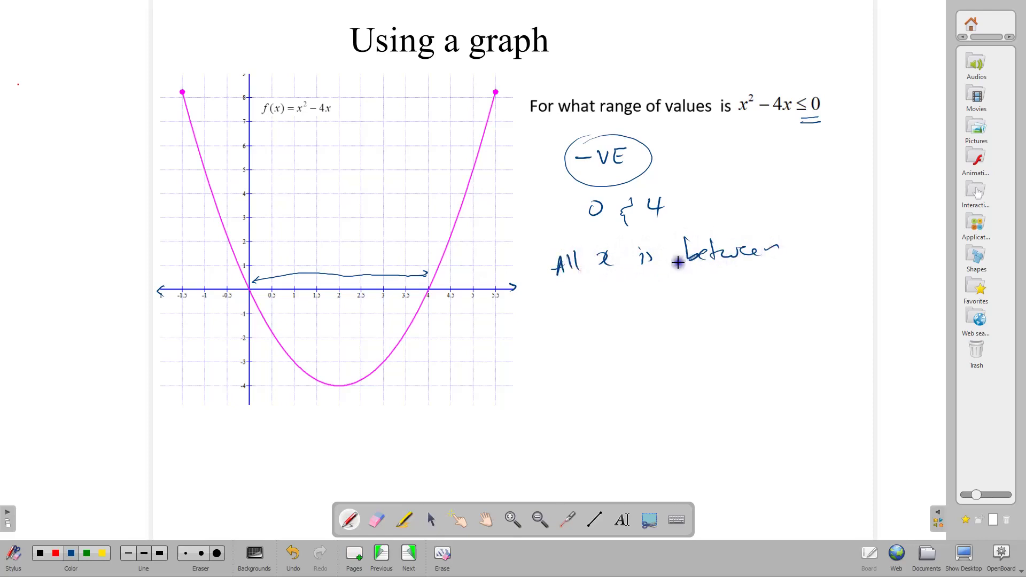
{"action": "left_click", "coordinate": [377, 520]}
{"action": "mouse_move", "coordinate": [644, 314]}
{"action": "left_mouse_down"}
{"action": "mouse_move", "coordinate": [676, 267]}
{"action": "mouse_move", "coordinate": [550, 366]}
{"action": "left_mouse_up"}
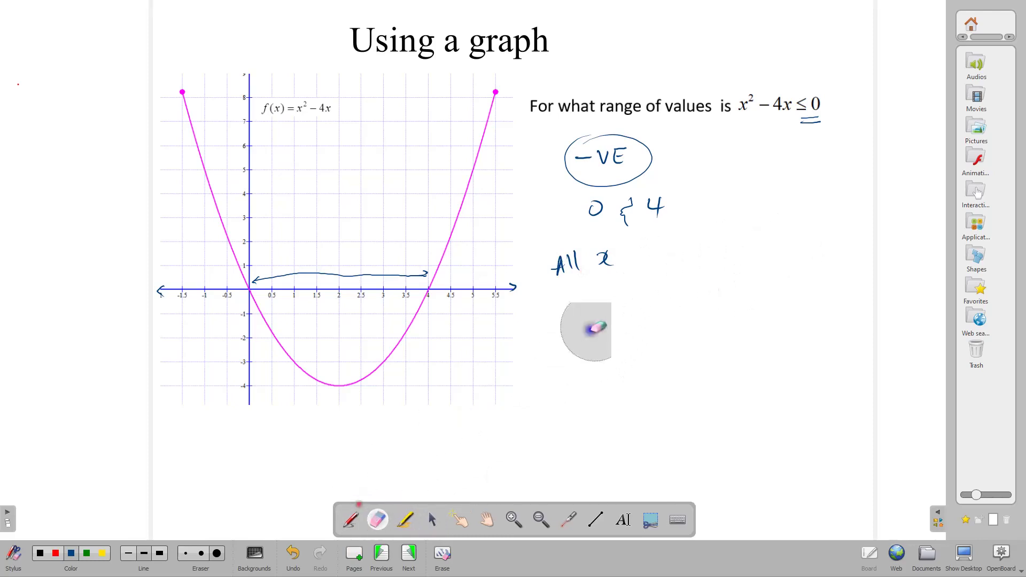
Complete 'All x between 0 & 4' and write the braced answer {0 ≤ x ≤ 4} labelled ans.
{"action": "left_click", "coordinate": [350, 520]}
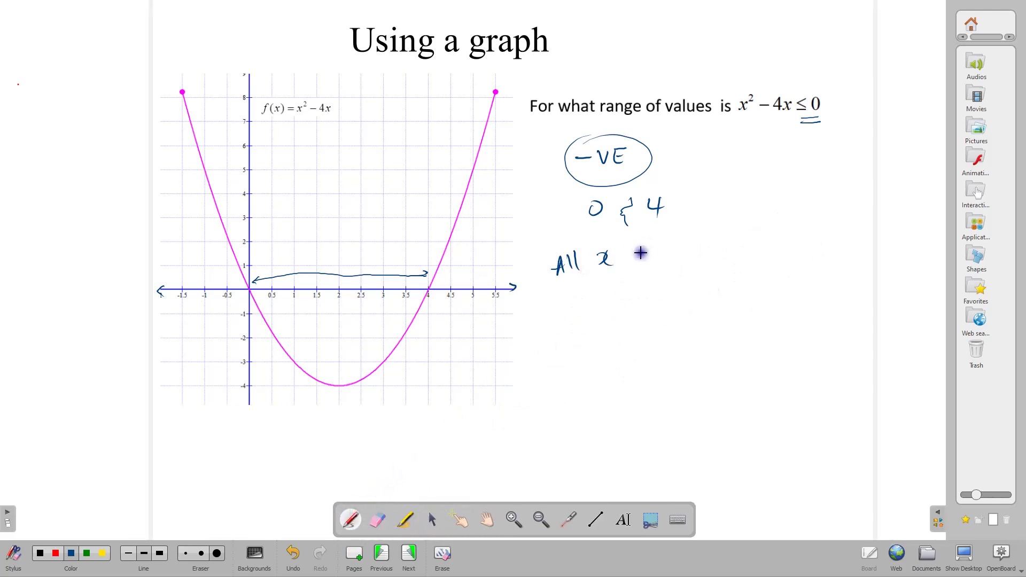
{"action": "mouse_move", "coordinate": [639, 268]}
{"action": "left_mouse_down"}
{"action": "mouse_move", "coordinate": [664, 254]}
{"action": "mouse_move", "coordinate": [746, 255]}
{"action": "mouse_move", "coordinate": [784, 241]}
{"action": "mouse_move", "coordinate": [799, 254]}
{"action": "mouse_move", "coordinate": [826, 244]}
{"action": "mouse_move", "coordinate": [835, 263]}
{"action": "left_mouse_up"}
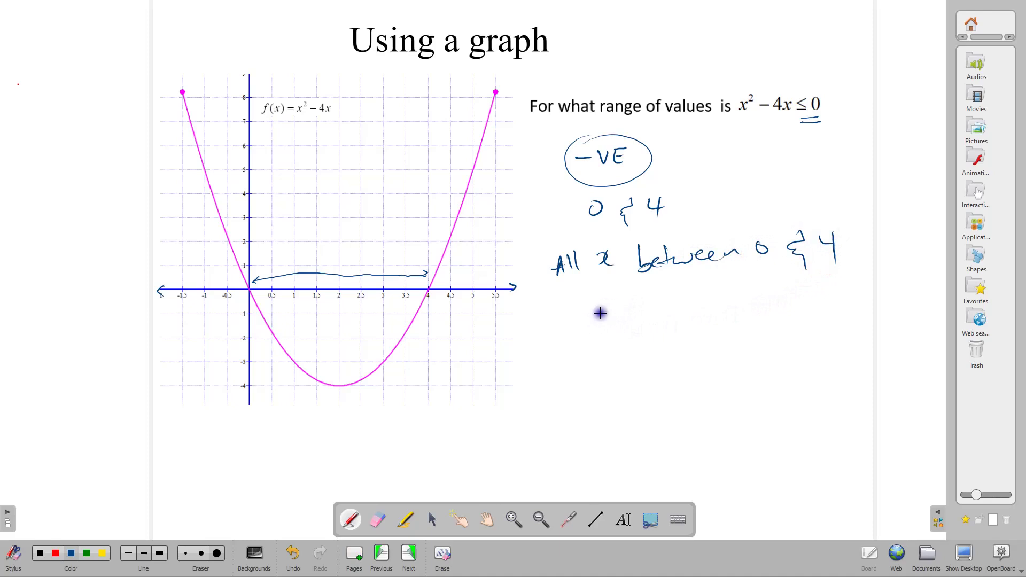
{"action": "mouse_move", "coordinate": [597, 315]}
{"action": "left_mouse_down"}
{"action": "mouse_move", "coordinate": [637, 322]}
{"action": "mouse_move", "coordinate": [625, 325]}
{"action": "mouse_move", "coordinate": [641, 333]}
{"action": "mouse_move", "coordinate": [672, 313]}
{"action": "mouse_move", "coordinate": [658, 322]}
{"action": "mouse_move", "coordinate": [728, 328]}
{"action": "left_mouse_up"}
{"action": "mouse_move", "coordinate": [579, 297]}
{"action": "left_mouse_down"}
{"action": "mouse_move", "coordinate": [574, 330]}
{"action": "mouse_move", "coordinate": [592, 354]}
{"action": "left_mouse_up"}
{"action": "left_click_drag", "start_coordinate": [743, 292], "coordinate": [750, 340]}
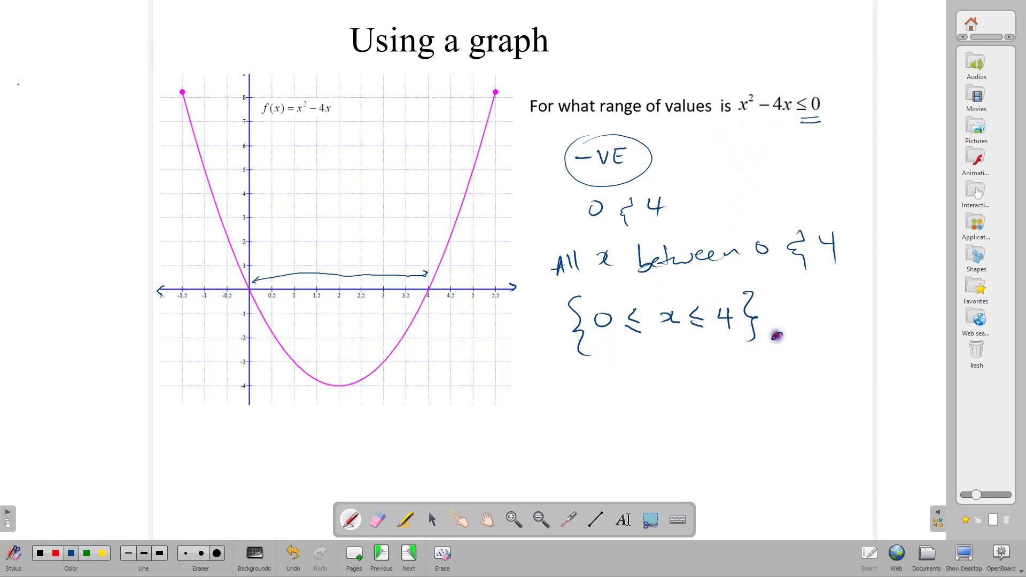
{"action": "mouse_move", "coordinate": [776, 336]}
{"action": "left_mouse_down"}
{"action": "mouse_move", "coordinate": [797, 334]}
{"action": "mouse_move", "coordinate": [774, 352]}
{"action": "mouse_move", "coordinate": [800, 352]}
{"action": "mouse_move", "coordinate": [773, 352]}
{"action": "left_mouse_up"}
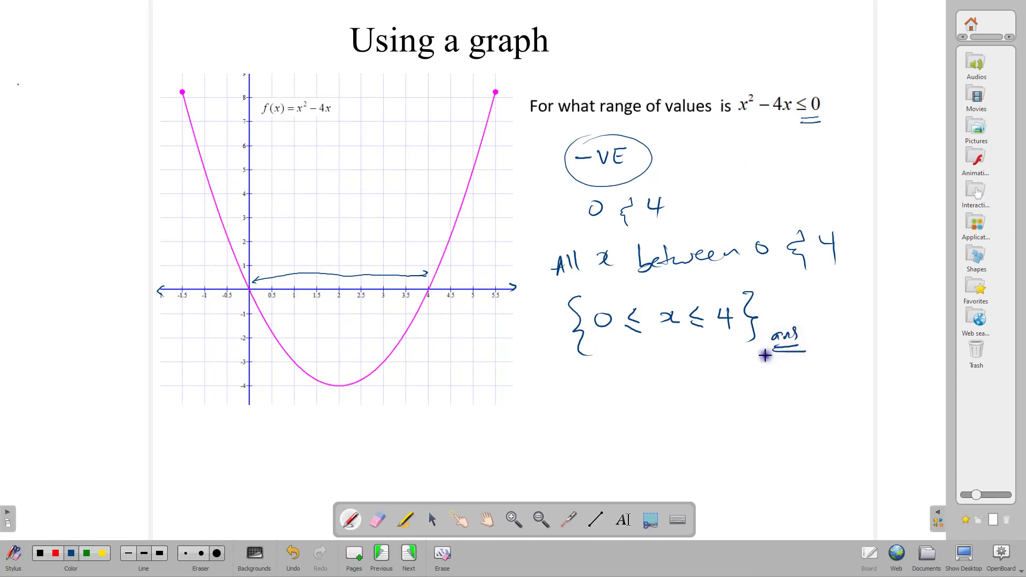
On the x²−4x>0 slide, write +VE, draw a leftward arrow from 0, and hatch the left branch.
{"action": "left_click", "coordinate": [410, 552]}
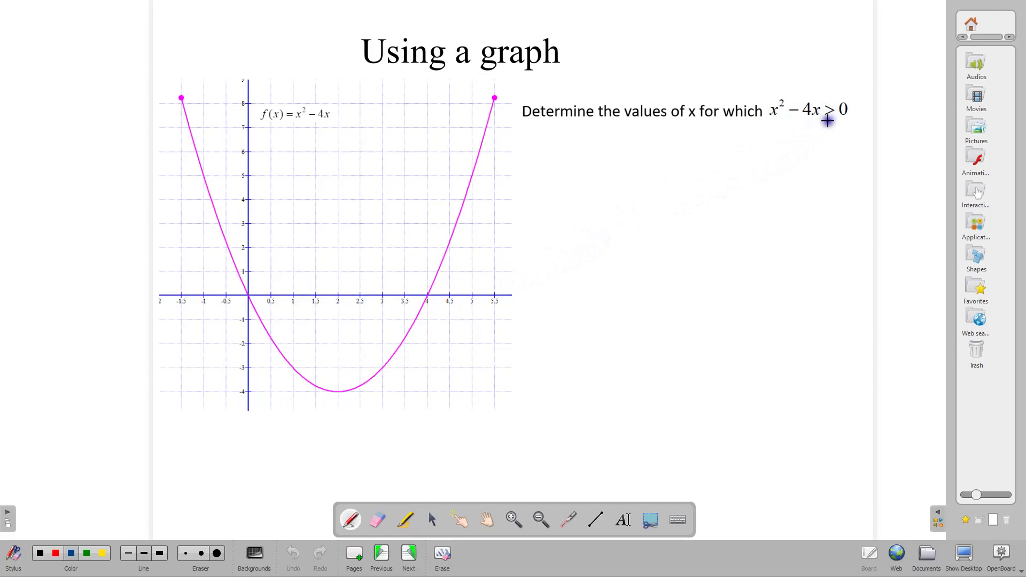
{"action": "left_click_drag", "start_coordinate": [597, 140], "coordinate": [595, 161]}
{"action": "mouse_move", "coordinate": [586, 149]}
{"action": "left_mouse_down"}
{"action": "mouse_move", "coordinate": [626, 145]}
{"action": "mouse_move", "coordinate": [645, 158]}
{"action": "left_mouse_up"}
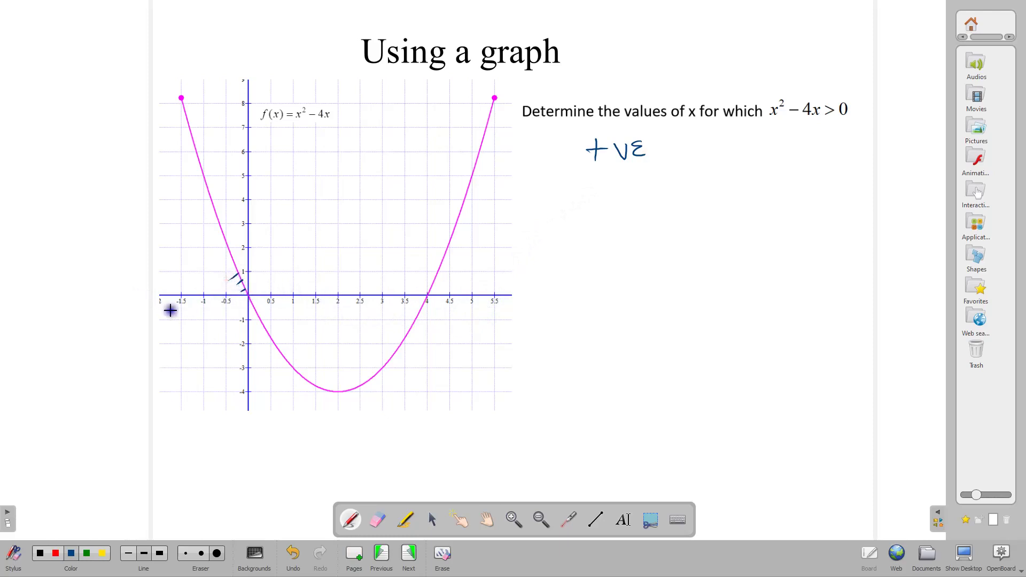
{"action": "mouse_move", "coordinate": [225, 320]}
{"action": "left_mouse_down"}
{"action": "mouse_move", "coordinate": [165, 322]}
{"action": "mouse_move", "coordinate": [165, 332]}
{"action": "left_mouse_up"}
{"action": "left_click_drag", "start_coordinate": [226, 265], "coordinate": [232, 260]}
{"action": "mouse_move", "coordinate": [223, 259]}
{"action": "left_mouse_down"}
{"action": "mouse_move", "coordinate": [225, 226]}
{"action": "mouse_move", "coordinate": [214, 233]}
{"action": "mouse_move", "coordinate": [219, 213]}
{"action": "left_mouse_up"}
{"action": "mouse_move", "coordinate": [209, 204]}
{"action": "left_mouse_down"}
{"action": "mouse_move", "coordinate": [197, 185]}
{"action": "mouse_move", "coordinate": [207, 153]}
{"action": "left_mouse_up"}
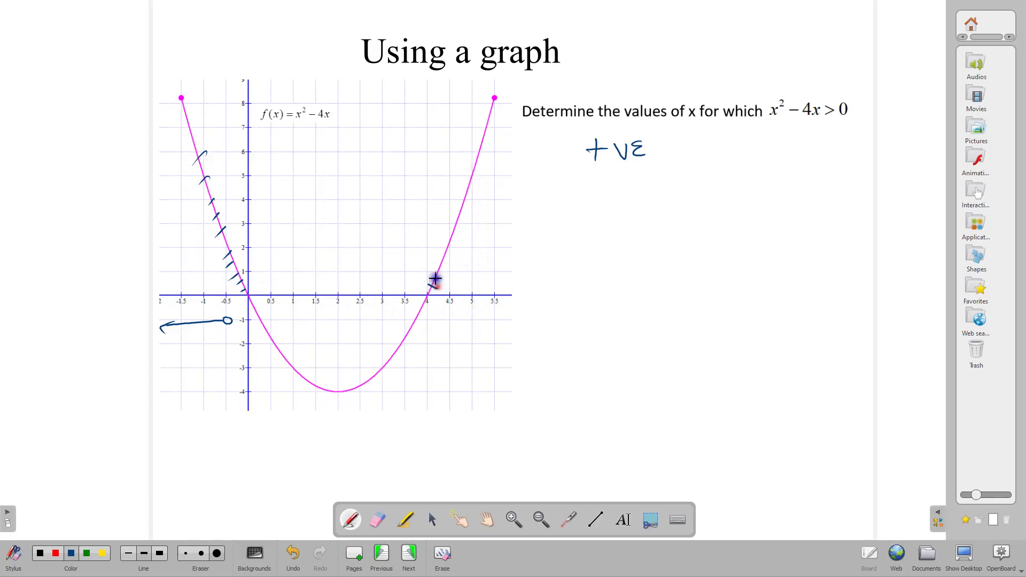
Hatch the right parabola branch beyond x = 4 and draw an open-circle arrow rightward from 4.
{"action": "left_click_drag", "start_coordinate": [431, 277], "coordinate": [440, 272]}
{"action": "left_click_drag", "start_coordinate": [436, 265], "coordinate": [458, 229]}
{"action": "mouse_move", "coordinate": [452, 218]}
{"action": "left_mouse_down"}
{"action": "mouse_move", "coordinate": [465, 214]}
{"action": "mouse_move", "coordinate": [469, 192]}
{"action": "left_mouse_up"}
{"action": "left_click_drag", "start_coordinate": [463, 183], "coordinate": [485, 161]}
{"action": "left_click_drag", "start_coordinate": [478, 143], "coordinate": [494, 140]}
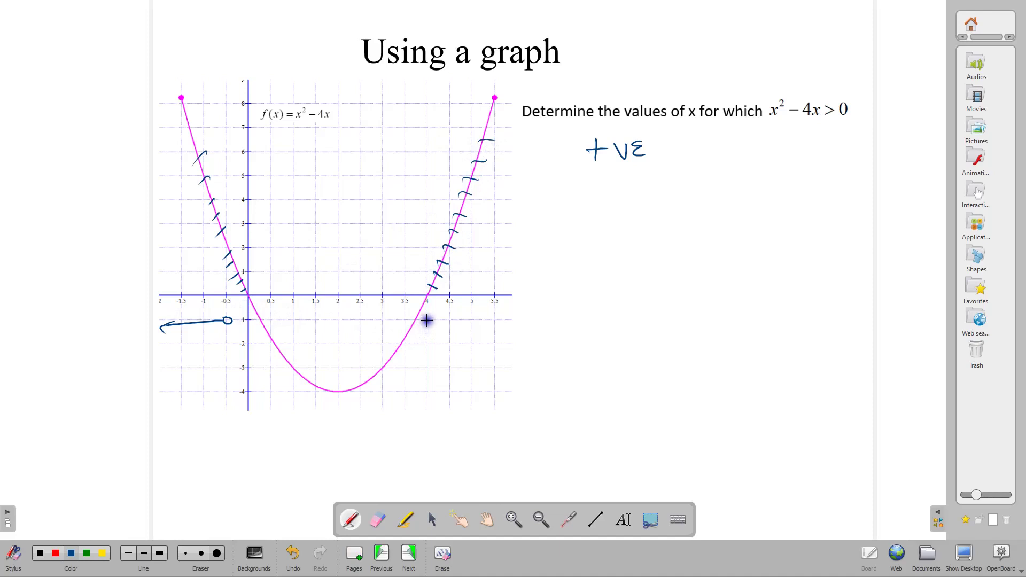
{"action": "mouse_move", "coordinate": [432, 324]}
{"action": "left_mouse_down"}
{"action": "mouse_move", "coordinate": [483, 319]}
{"action": "mouse_move", "coordinate": [485, 327]}
{"action": "left_mouse_up"}
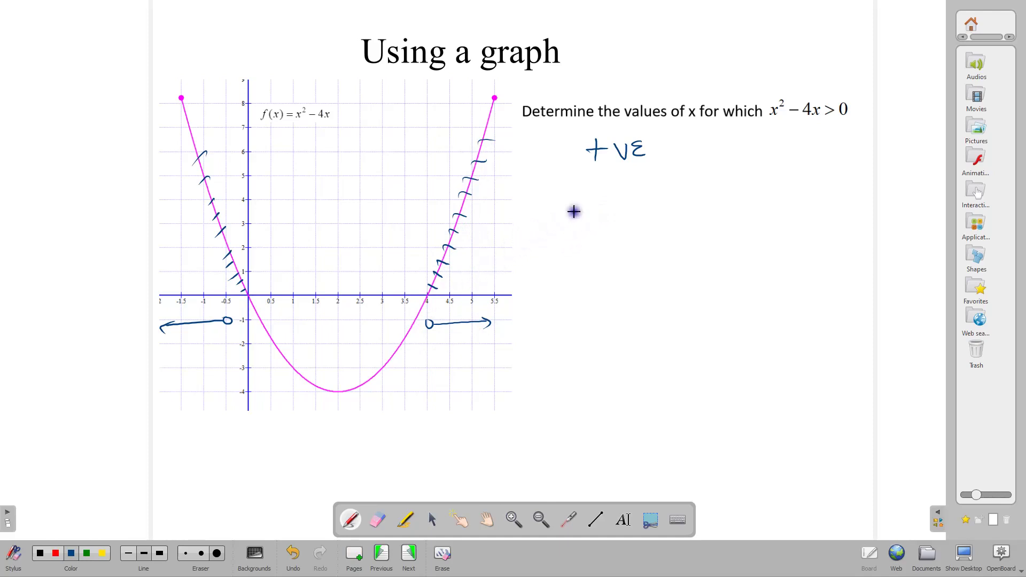
Write 'Solution' with x < 0 and x > 4 enclosed in braces.
{"action": "mouse_move", "coordinate": [605, 218]}
{"action": "left_mouse_down"}
{"action": "mouse_move", "coordinate": [635, 207]}
{"action": "mouse_move", "coordinate": [658, 227]}
{"action": "mouse_move", "coordinate": [720, 229]}
{"action": "left_mouse_up"}
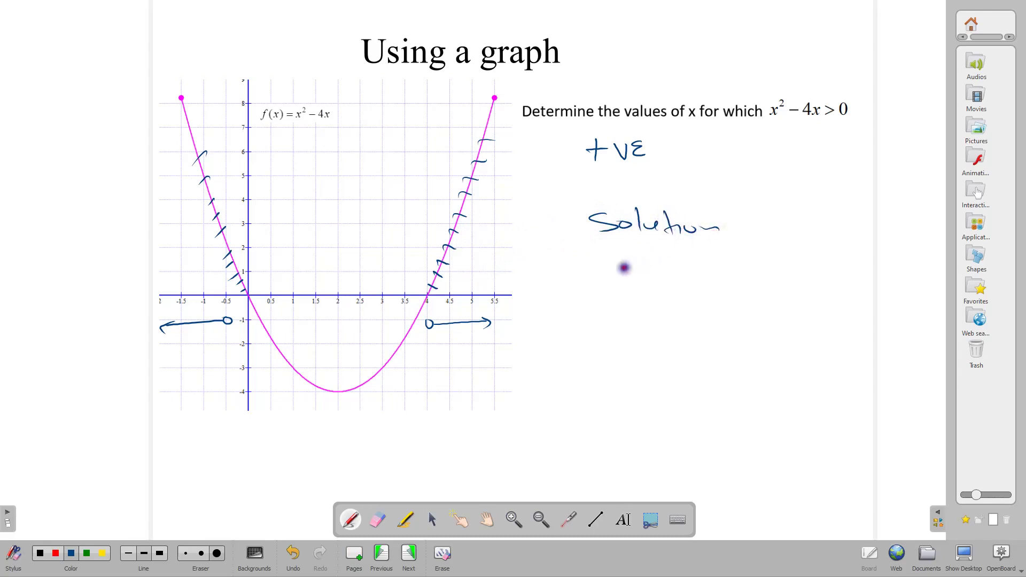
{"action": "mouse_move", "coordinate": [624, 268]}
{"action": "left_mouse_down"}
{"action": "mouse_move", "coordinate": [678, 278]}
{"action": "mouse_move", "coordinate": [693, 264]}
{"action": "left_mouse_up"}
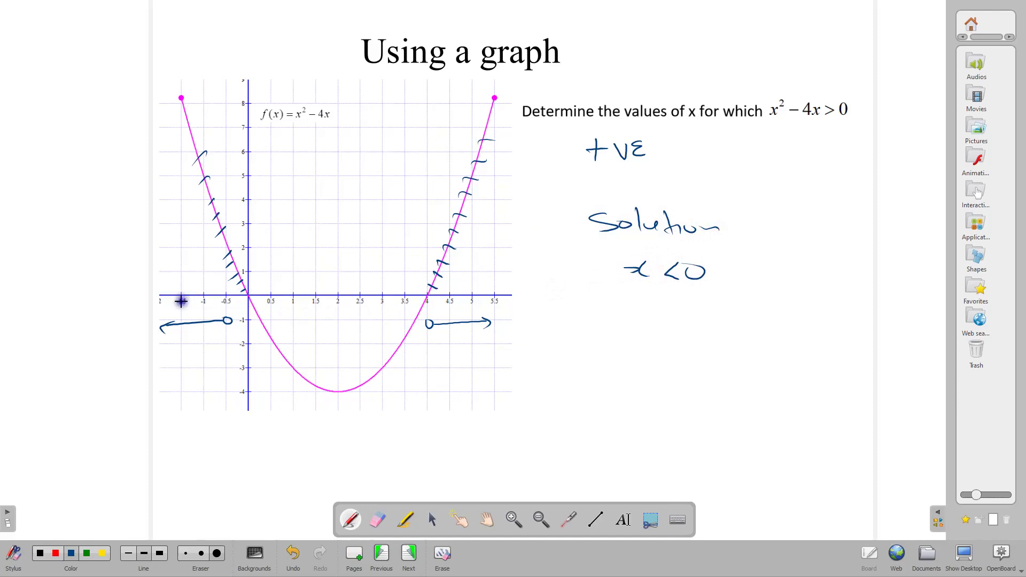
{"action": "mouse_move", "coordinate": [639, 317]}
{"action": "left_mouse_down"}
{"action": "mouse_move", "coordinate": [682, 324]}
{"action": "mouse_move", "coordinate": [706, 320]}
{"action": "left_mouse_up"}
{"action": "left_click_drag", "start_coordinate": [703, 309], "coordinate": [702, 329]}
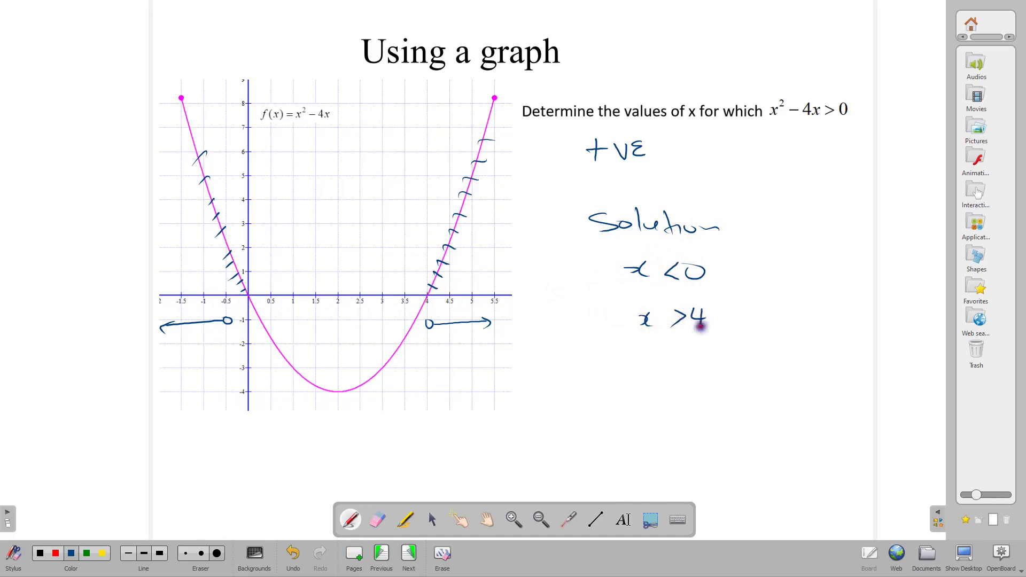
{"action": "mouse_move", "coordinate": [725, 255]}
{"action": "left_mouse_down"}
{"action": "mouse_move", "coordinate": [738, 309]}
{"action": "mouse_move", "coordinate": [731, 339]}
{"action": "left_mouse_up"}
{"action": "mouse_move", "coordinate": [615, 260]}
{"action": "left_mouse_down"}
{"action": "mouse_move", "coordinate": [596, 289]}
{"action": "mouse_move", "coordinate": [615, 350]}
{"action": "left_mouse_up"}
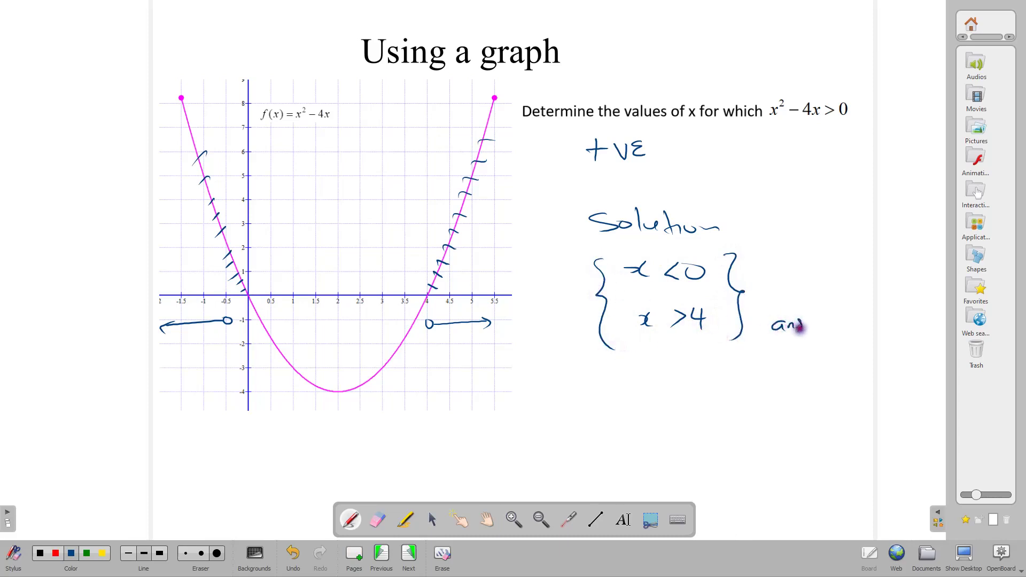
Label the solution 'ans' with a double underline and advance to the Using algebra slide.
{"action": "left_click_drag", "start_coordinate": [798, 323], "coordinate": [803, 330]}
{"action": "left_click_drag", "start_coordinate": [773, 335], "coordinate": [805, 341]}
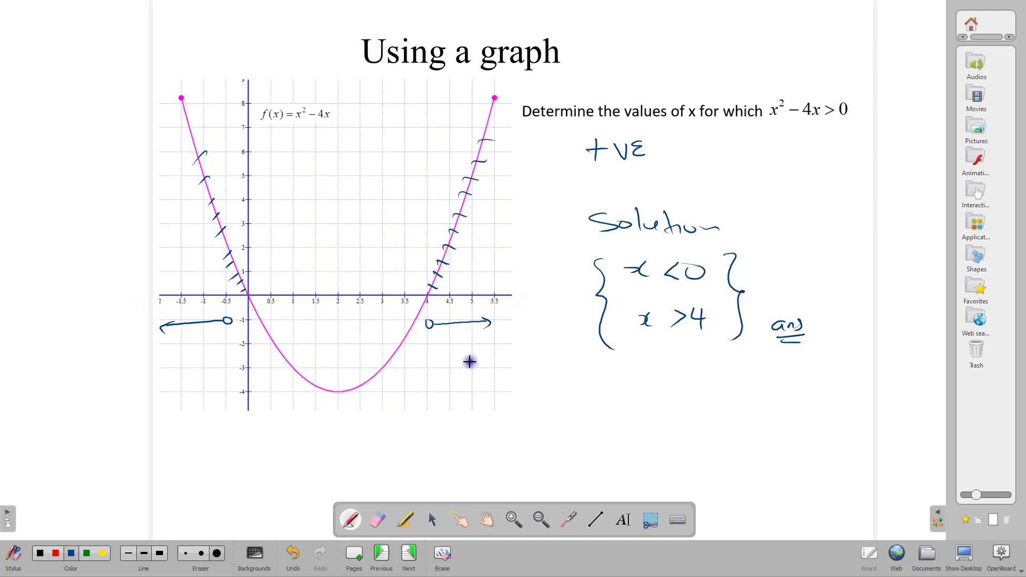
{"action": "left_click", "coordinate": [416, 555]}
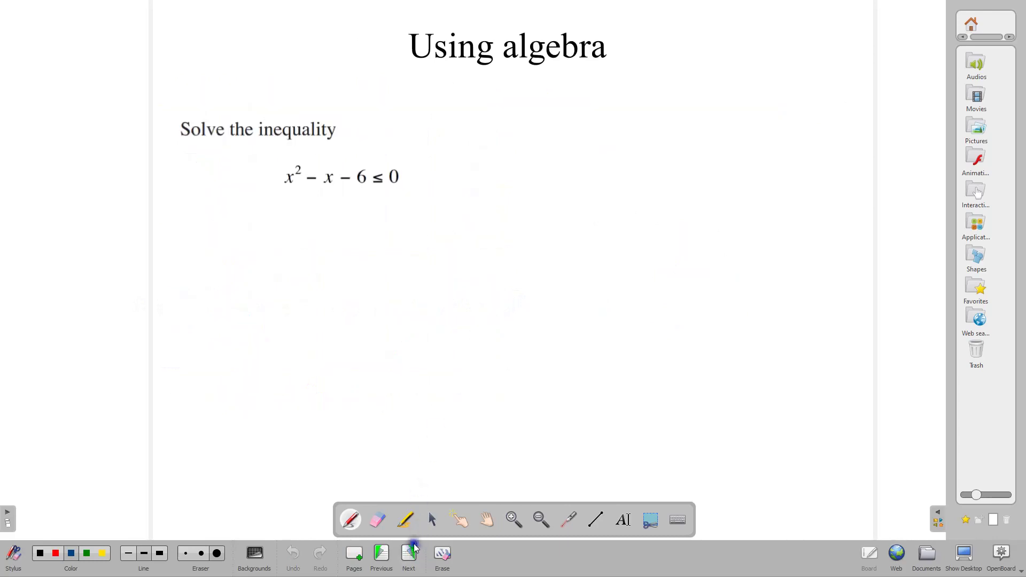
Nudge the 'Solve the inequality' x² − x − 6 ≤ 0 text block slightly upward.
{"action": "left_click", "coordinate": [436, 520]}
{"action": "left_click", "coordinate": [328, 176]}
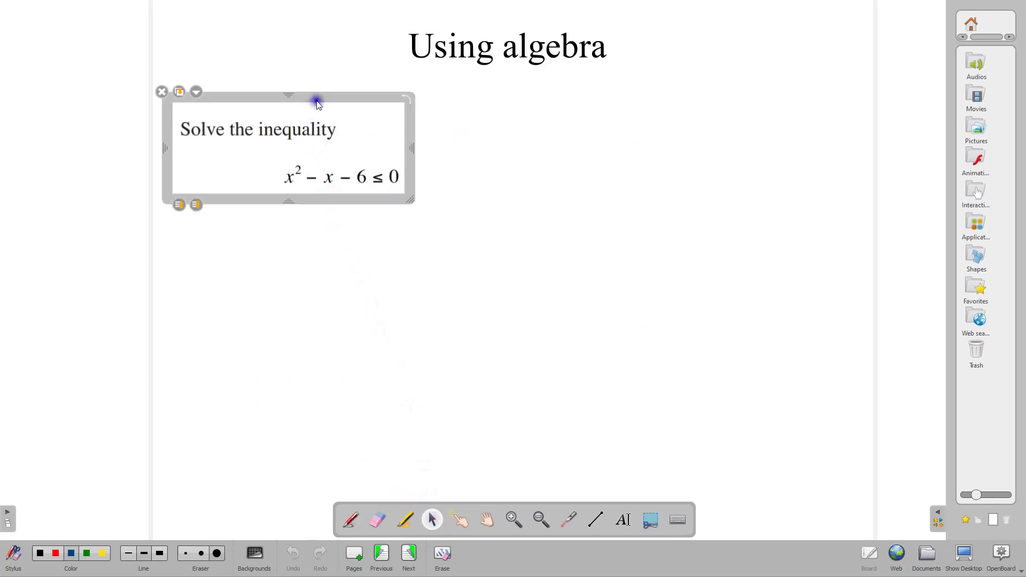
{"action": "left_click_drag", "start_coordinate": [316, 101], "coordinate": [316, 86]}
{"action": "left_click", "coordinate": [298, 216]}
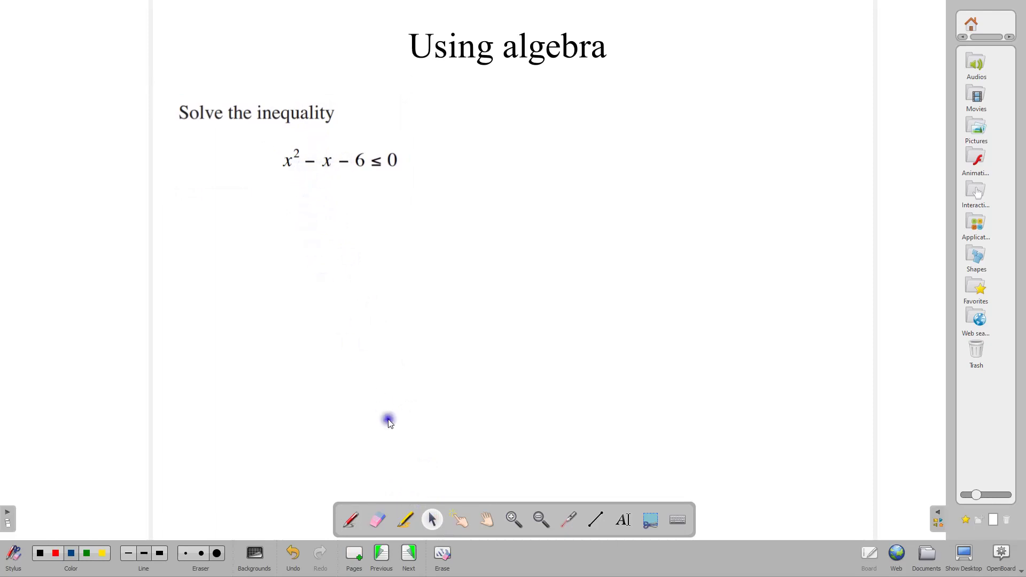
{"action": "left_click", "coordinate": [353, 518]}
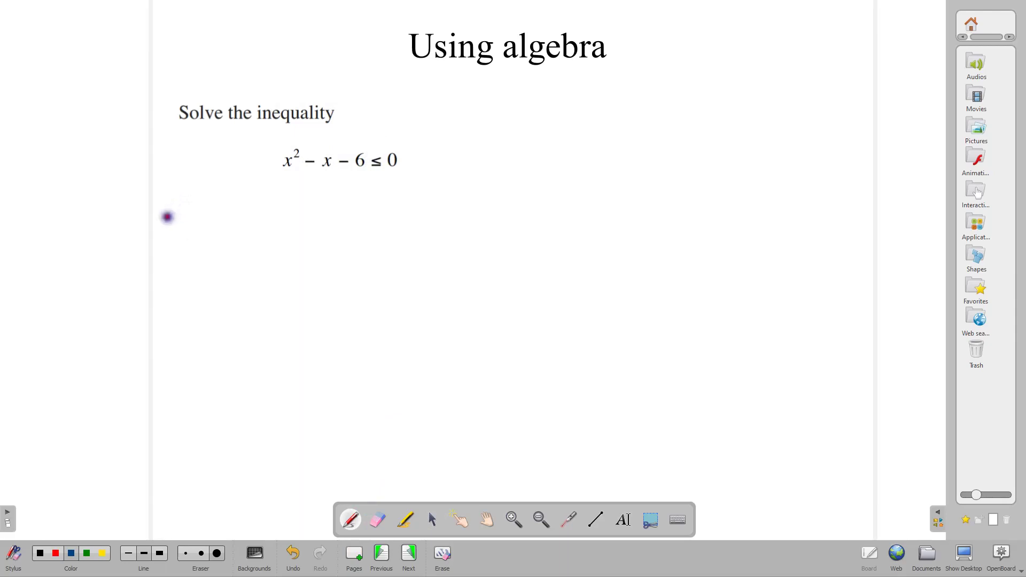
Write x² − x − 6 = 0, split it into x² − 3x + 2x − 6 = 0, and factor out x(x − 3).
{"action": "left_click_drag", "start_coordinate": [198, 223], "coordinate": [265, 220]}
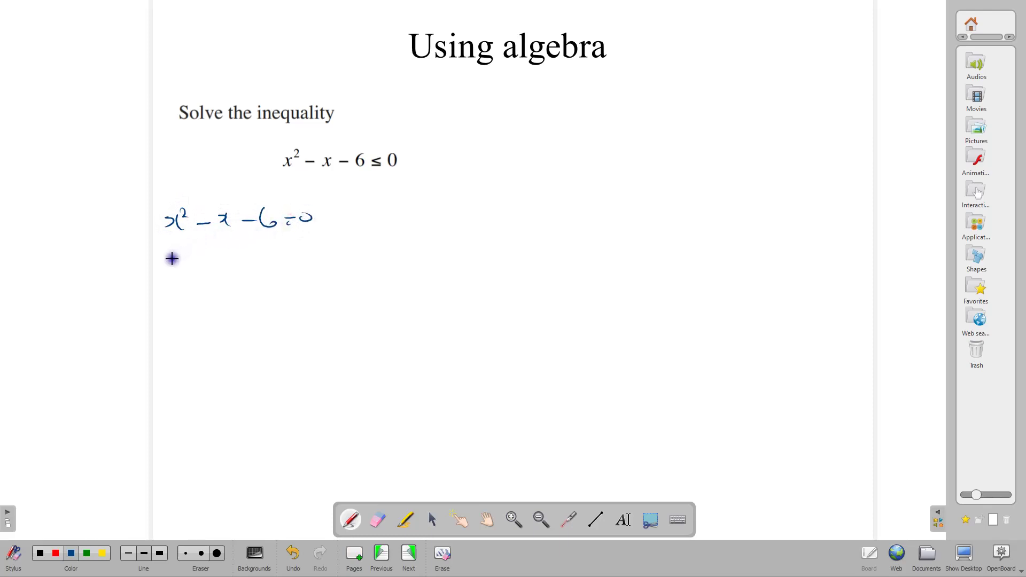
{"action": "mouse_move", "coordinate": [169, 265]}
{"action": "left_mouse_down"}
{"action": "mouse_move", "coordinate": [240, 267]}
{"action": "mouse_move", "coordinate": [259, 254]}
{"action": "mouse_move", "coordinate": [302, 269]}
{"action": "mouse_move", "coordinate": [365, 252]}
{"action": "left_mouse_up"}
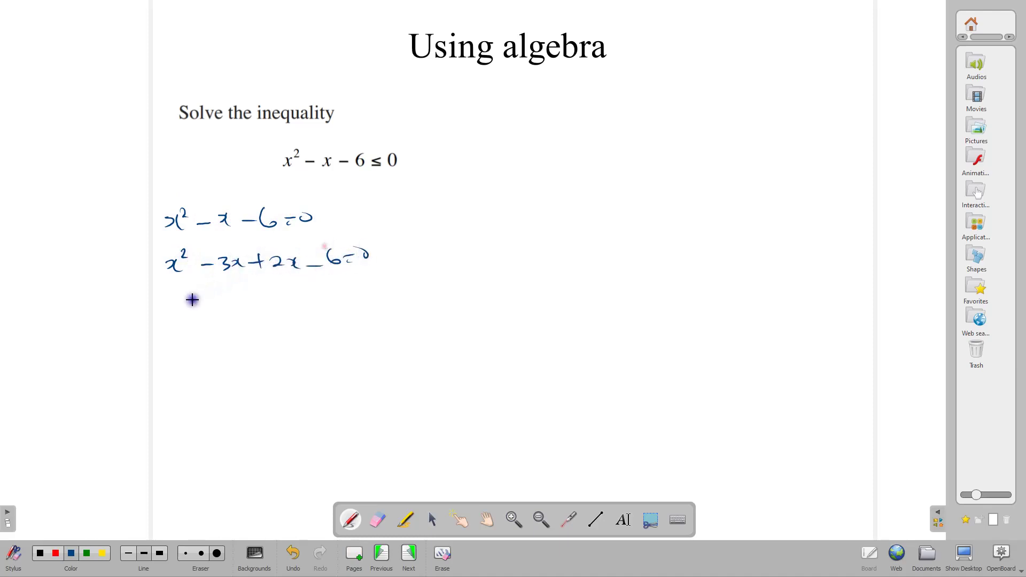
{"action": "left_click_drag", "start_coordinate": [167, 305], "coordinate": [176, 318]}
{"action": "mouse_move", "coordinate": [177, 304]}
{"action": "left_mouse_down"}
{"action": "mouse_move", "coordinate": [170, 318]}
{"action": "mouse_move", "coordinate": [185, 324]}
{"action": "left_mouse_up"}
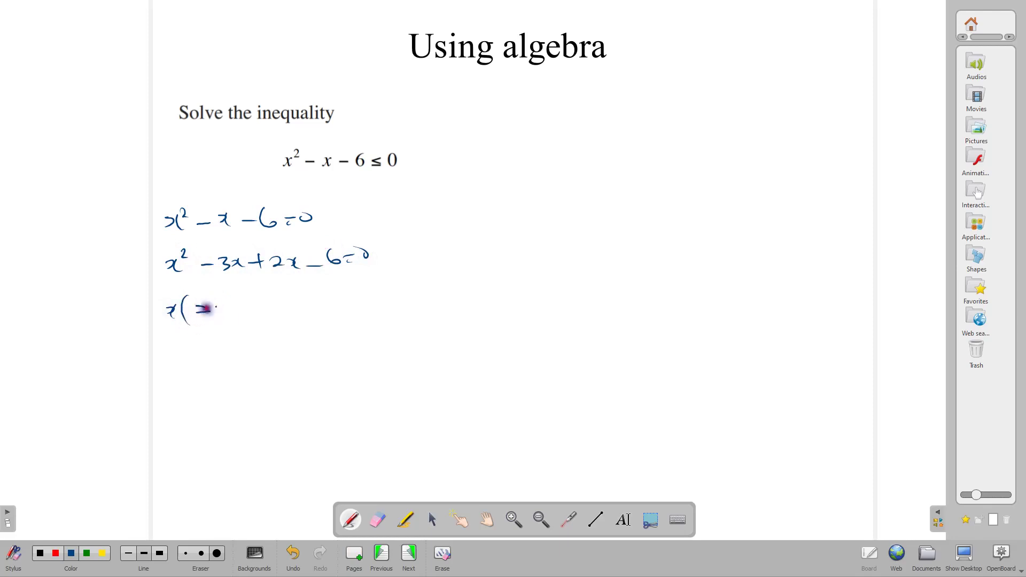
{"action": "mouse_move", "coordinate": [205, 308]}
{"action": "left_mouse_down"}
{"action": "mouse_move", "coordinate": [241, 310]}
{"action": "mouse_move", "coordinate": [245, 295]}
{"action": "mouse_move", "coordinate": [255, 317]}
{"action": "mouse_move", "coordinate": [278, 297]}
{"action": "mouse_move", "coordinate": [277, 308]}
{"action": "mouse_move", "coordinate": [312, 294]}
{"action": "mouse_move", "coordinate": [324, 313]}
{"action": "mouse_move", "coordinate": [356, 293]}
{"action": "mouse_move", "coordinate": [353, 303]}
{"action": "mouse_move", "coordinate": [374, 316]}
{"action": "left_mouse_up"}
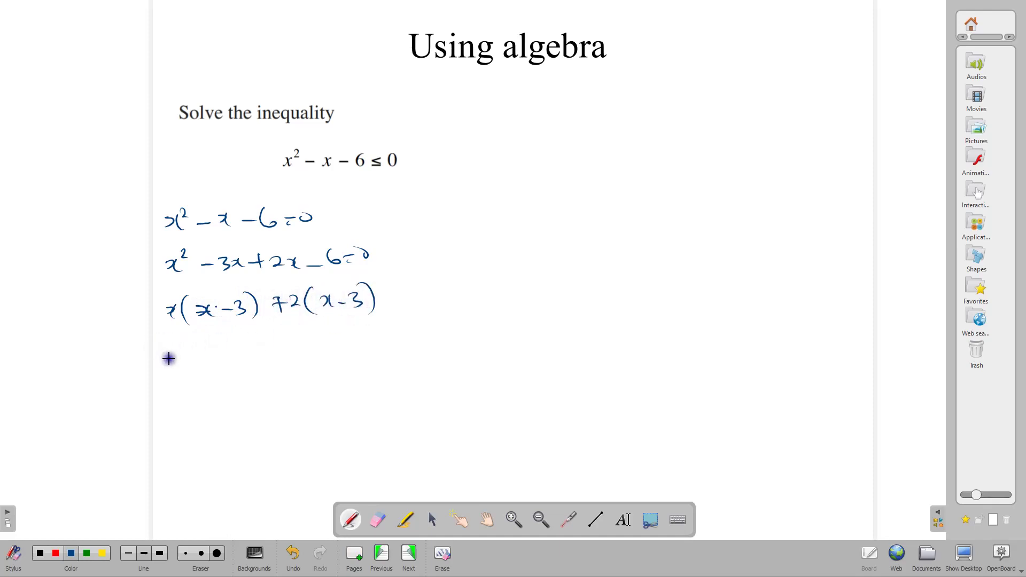
Write the factored form (x+2)(x−3) = 0.
{"action": "left_click_drag", "start_coordinate": [179, 365], "coordinate": [191, 374]}
{"action": "left_click_drag", "start_coordinate": [201, 368], "coordinate": [236, 373]}
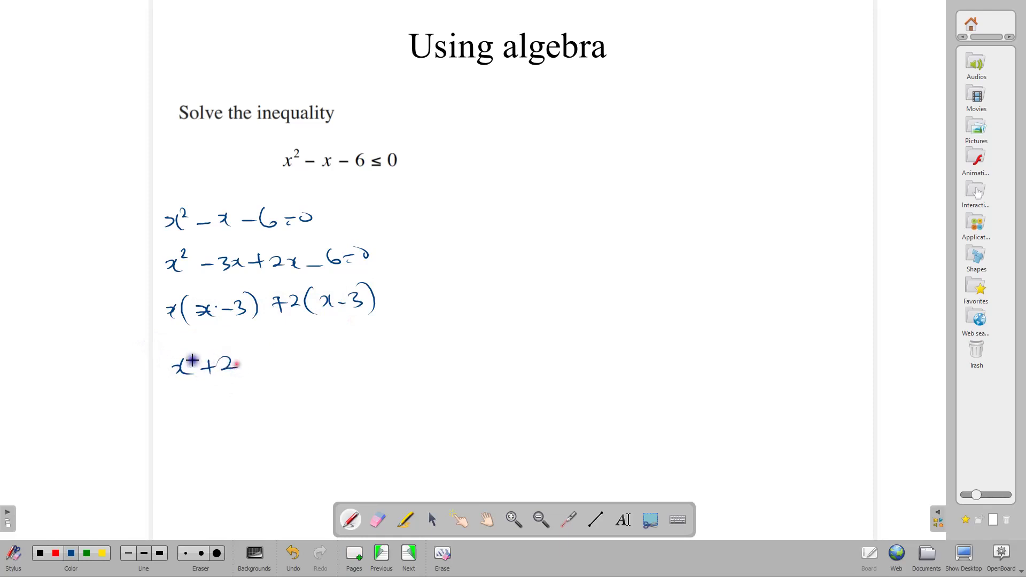
{"action": "left_click_drag", "start_coordinate": [174, 342], "coordinate": [171, 378]}
{"action": "mouse_move", "coordinate": [239, 343]}
{"action": "left_mouse_down"}
{"action": "mouse_move", "coordinate": [246, 374]}
{"action": "mouse_move", "coordinate": [314, 359]}
{"action": "mouse_move", "coordinate": [329, 369]}
{"action": "mouse_move", "coordinate": [373, 346]}
{"action": "left_mouse_up"}
{"action": "mouse_move", "coordinate": [183, 412]}
{"action": "left_mouse_down"}
{"action": "mouse_move", "coordinate": [196, 426]}
{"action": "mouse_move", "coordinate": [184, 426]}
{"action": "left_mouse_up"}
Write the roots x = −2 and x = 3 and group them with a curly brace.
{"action": "left_click_drag", "start_coordinate": [204, 419], "coordinate": [246, 415]}
{"action": "left_click_drag", "start_coordinate": [249, 407], "coordinate": [263, 420]}
{"action": "left_click_drag", "start_coordinate": [191, 458], "coordinate": [193, 474]}
{"action": "mouse_move", "coordinate": [215, 463]}
{"action": "left_mouse_down"}
{"action": "mouse_move", "coordinate": [235, 458]}
{"action": "mouse_move", "coordinate": [251, 472]}
{"action": "left_mouse_up"}
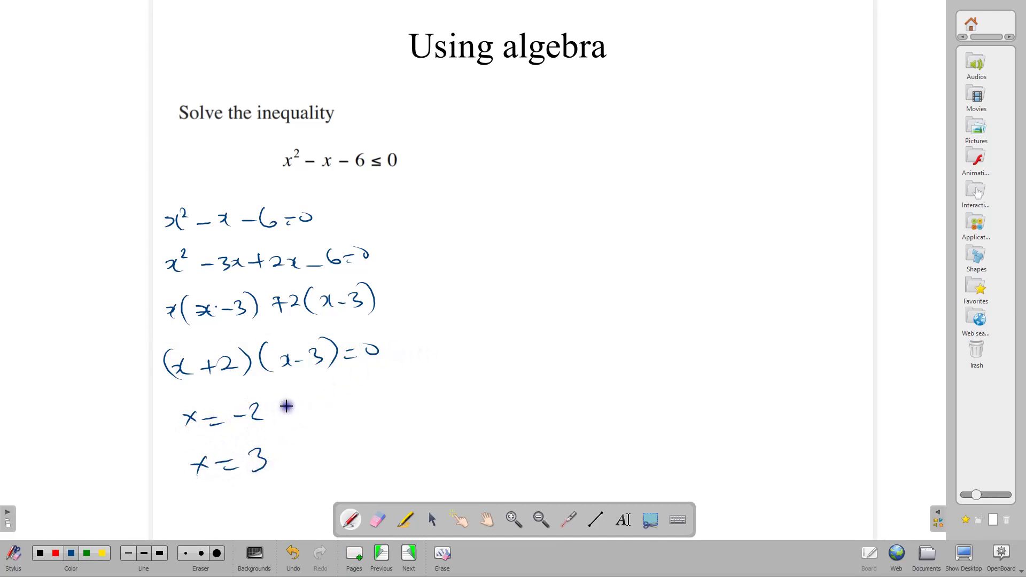
{"action": "mouse_move", "coordinate": [288, 402]}
{"action": "left_mouse_down"}
{"action": "mouse_move", "coordinate": [311, 431]}
{"action": "mouse_move", "coordinate": [302, 477]}
{"action": "left_mouse_up"}
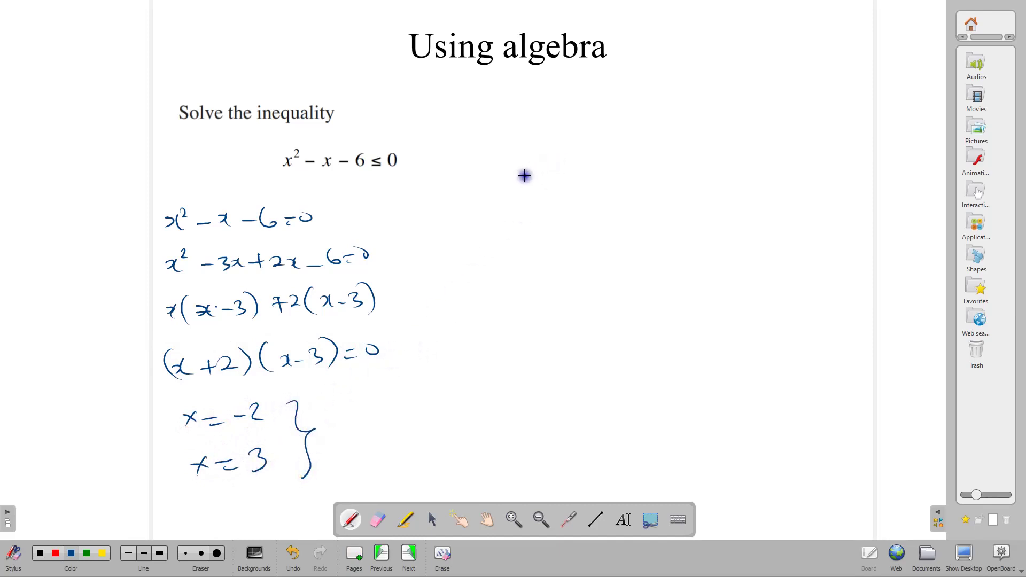
Draw a number line labelled −2, 0 and 3 with arrowheads at both ends.
{"action": "left_click_drag", "start_coordinate": [528, 173], "coordinate": [844, 157]}
{"action": "left_click_drag", "start_coordinate": [691, 176], "coordinate": [688, 177]}
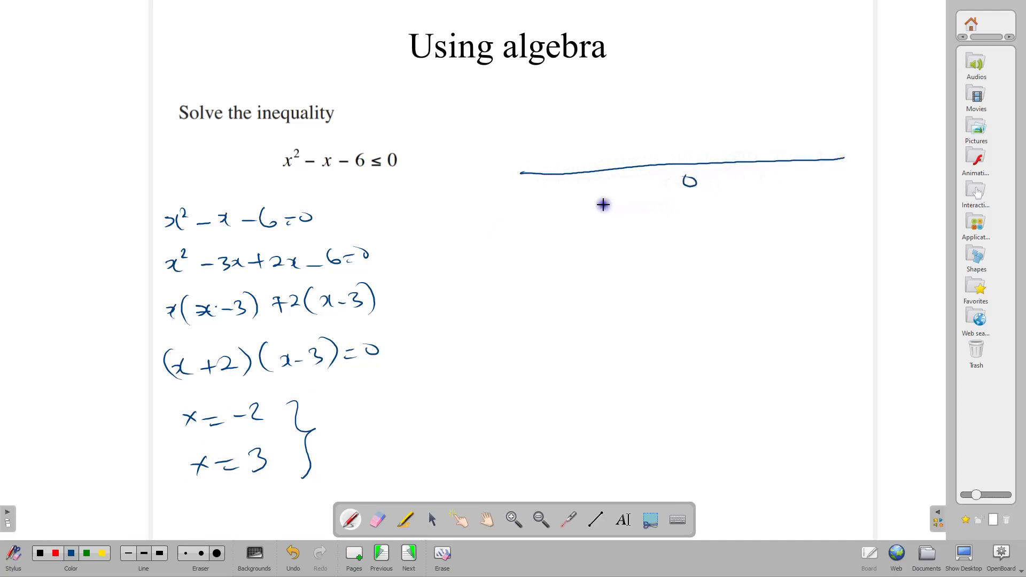
{"action": "left_click_drag", "start_coordinate": [571, 190], "coordinate": [603, 197]}
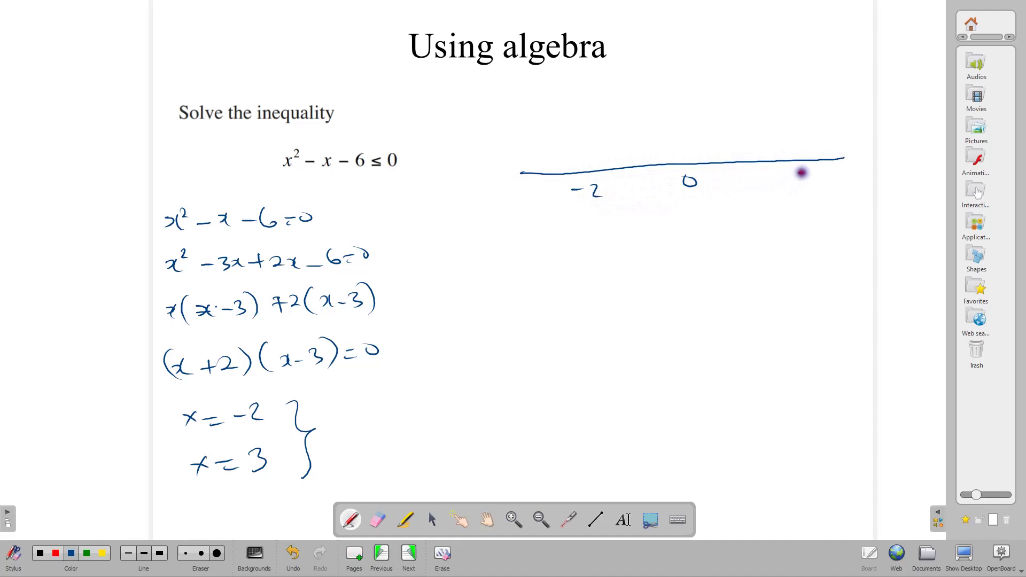
{"action": "left_click_drag", "start_coordinate": [801, 172], "coordinate": [801, 187]}
{"action": "left_click_drag", "start_coordinate": [525, 168], "coordinate": [523, 181]}
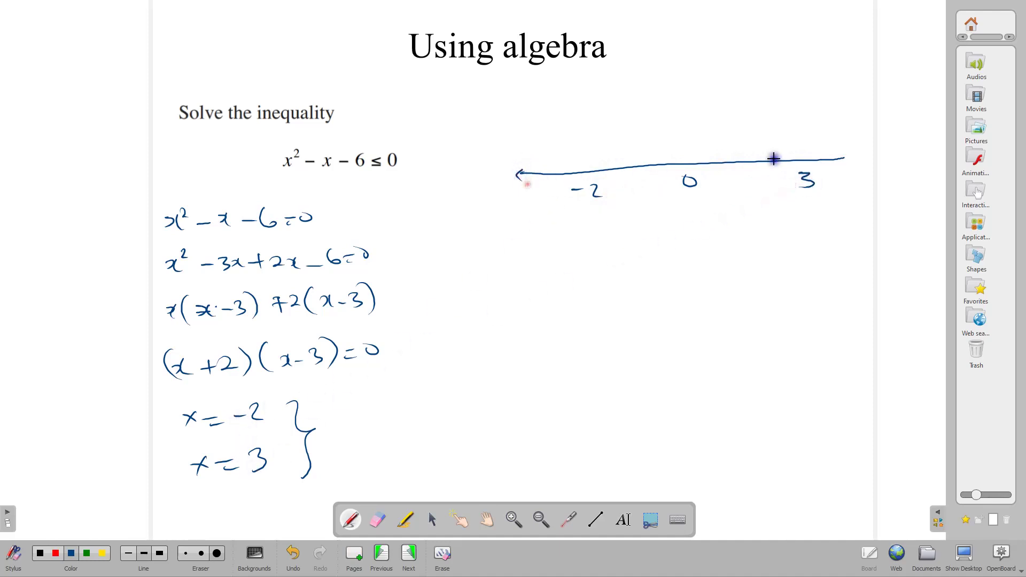
{"action": "left_click_drag", "start_coordinate": [840, 152], "coordinate": [840, 163]}
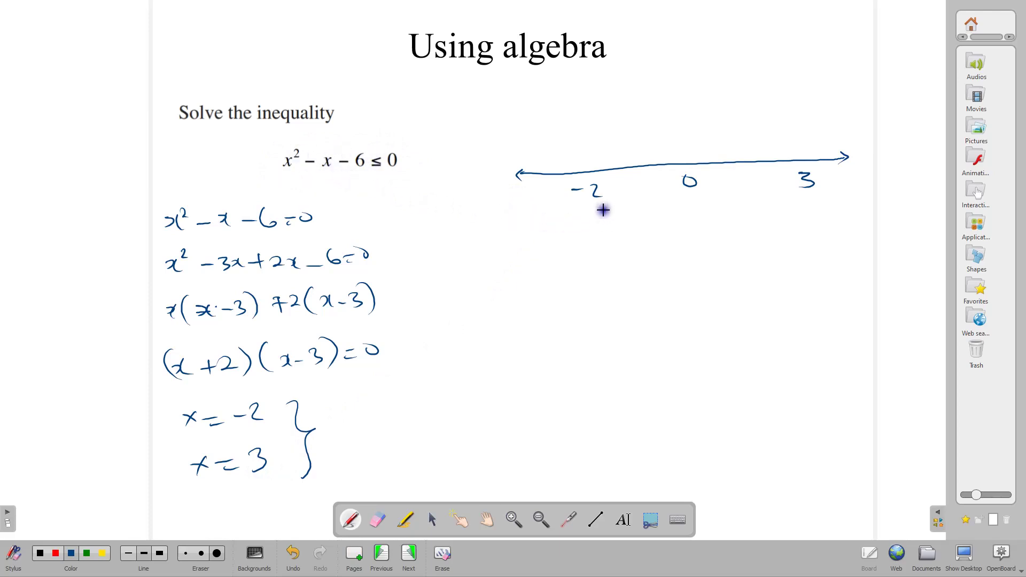
Add a bracket from −2 to 3 below the line and dots with outward arrows above.
{"action": "left_click_drag", "start_coordinate": [604, 225], "coordinate": [811, 222]}
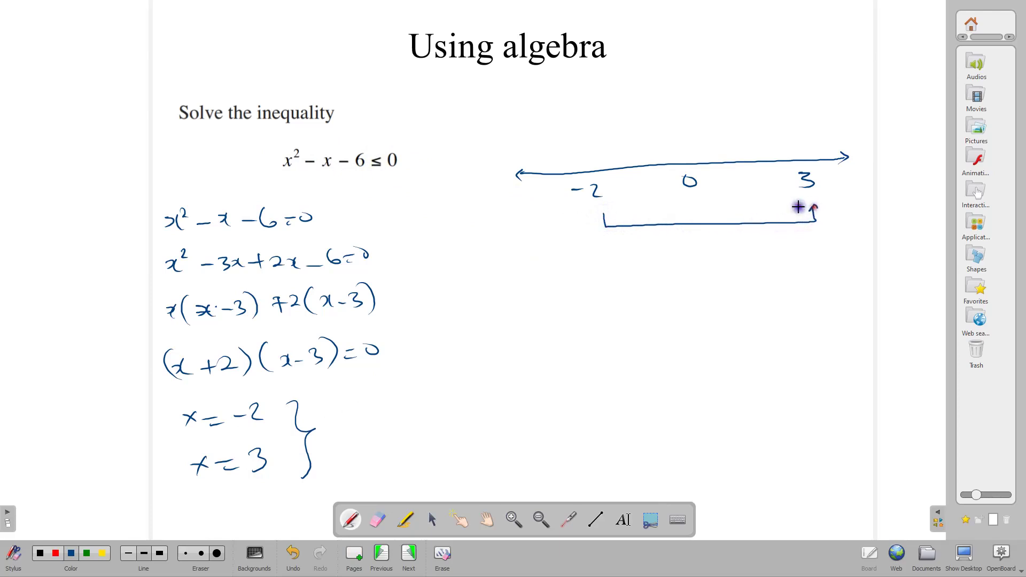
{"action": "left_click_drag", "start_coordinate": [600, 212], "coordinate": [613, 215]}
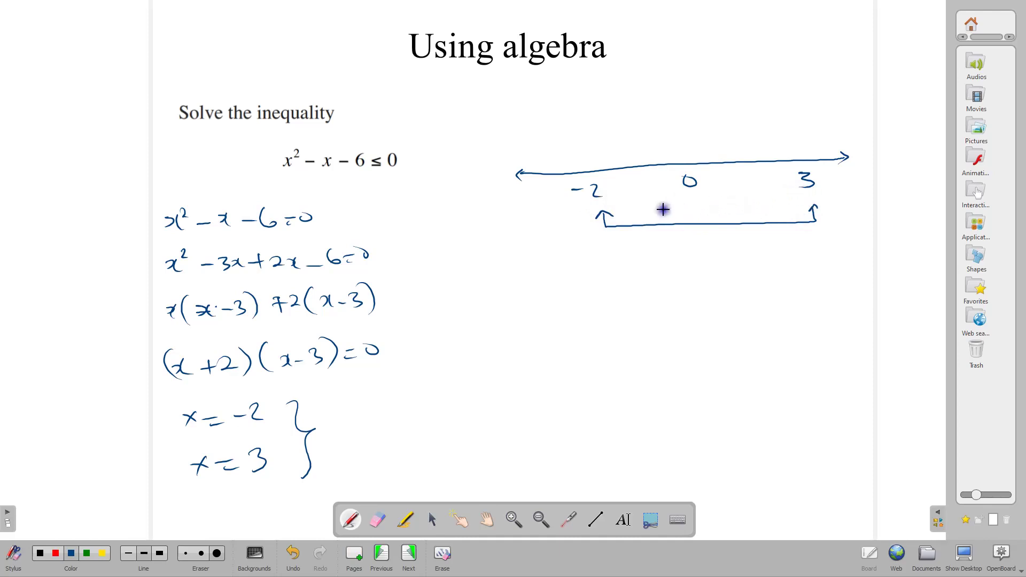
{"action": "mouse_move", "coordinate": [584, 149]}
{"action": "left_mouse_down"}
{"action": "mouse_move", "coordinate": [594, 150]}
{"action": "mouse_move", "coordinate": [550, 156]}
{"action": "left_mouse_up"}
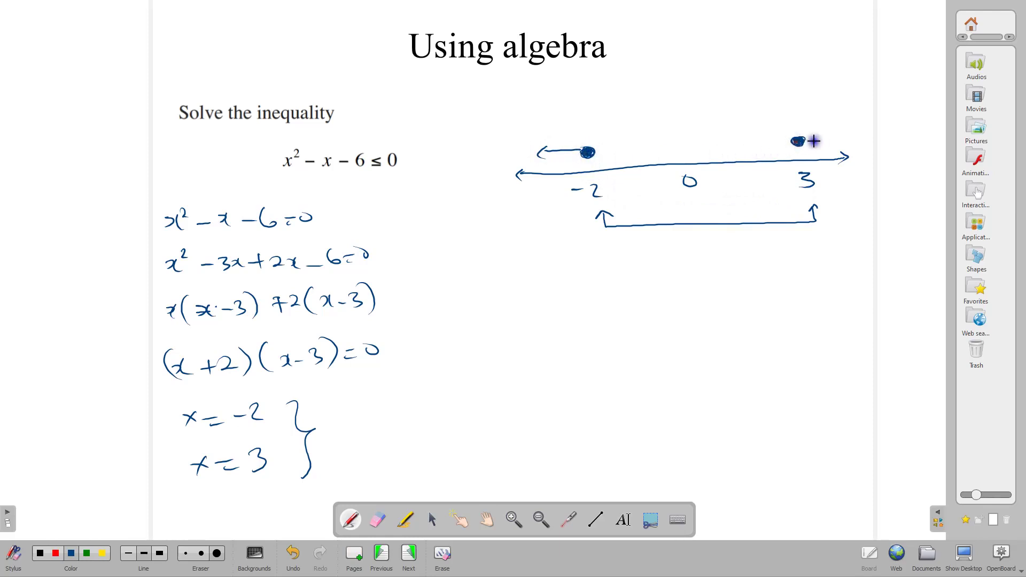
{"action": "left_click_drag", "start_coordinate": [806, 142], "coordinate": [831, 145]}
Write the inequality x² − x − 6 ≤ 0 with the test value x = 0.
{"action": "left_click_drag", "start_coordinate": [546, 296], "coordinate": [560, 302]}
{"action": "mouse_move", "coordinate": [558, 292]}
{"action": "left_mouse_down"}
{"action": "mouse_move", "coordinate": [551, 304]}
{"action": "mouse_move", "coordinate": [661, 293]}
{"action": "left_mouse_up"}
{"action": "mouse_move", "coordinate": [683, 281]}
{"action": "left_mouse_down"}
{"action": "mouse_move", "coordinate": [674, 292]}
{"action": "mouse_move", "coordinate": [709, 294]}
{"action": "left_mouse_up"}
{"action": "left_click_drag", "start_coordinate": [726, 283], "coordinate": [794, 295]}
{"action": "mouse_move", "coordinate": [795, 284]}
{"action": "left_mouse_down"}
{"action": "mouse_move", "coordinate": [785, 295]}
{"action": "mouse_move", "coordinate": [817, 290]}
{"action": "left_mouse_up"}
{"action": "mouse_move", "coordinate": [832, 282]}
{"action": "left_mouse_down"}
{"action": "mouse_move", "coordinate": [772, 290]}
{"action": "mouse_move", "coordinate": [778, 361]}
{"action": "left_mouse_up"}
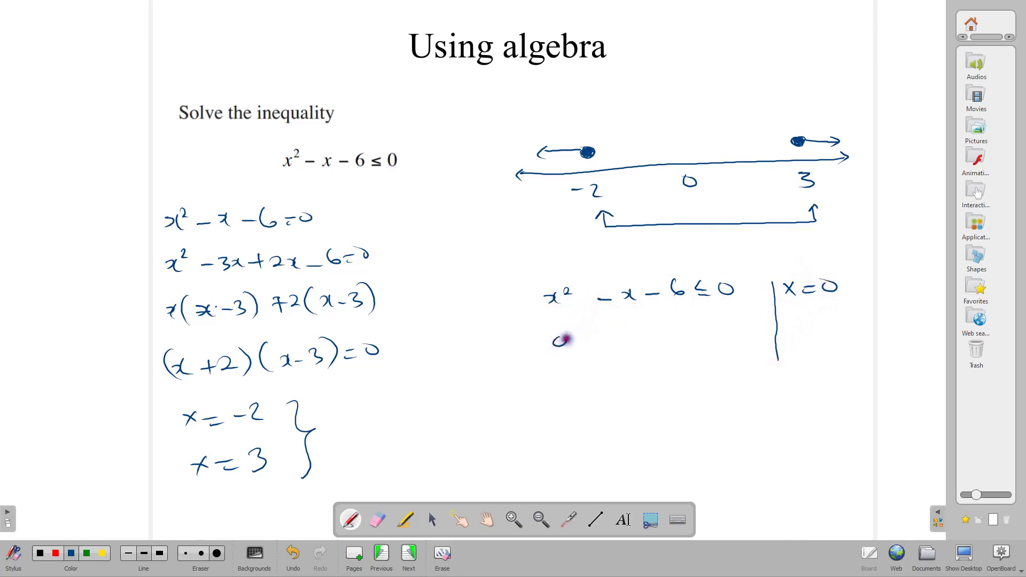
Substitute 0 to get −6 ≤ 0, mark it TRUE, and join −2 to 3 below the number line.
{"action": "left_click_drag", "start_coordinate": [565, 340], "coordinate": [566, 336]}
{"action": "mouse_move", "coordinate": [566, 331]}
{"action": "left_mouse_down"}
{"action": "mouse_move", "coordinate": [716, 338]}
{"action": "mouse_move", "coordinate": [736, 326]}
{"action": "left_mouse_up"}
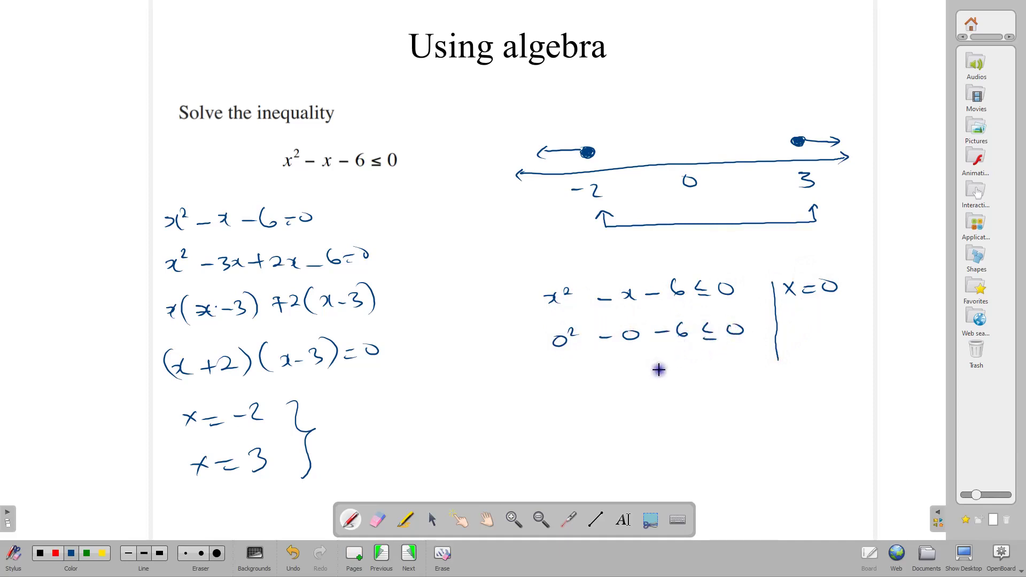
{"action": "left_click_drag", "start_coordinate": [639, 374], "coordinate": [707, 376]}
{"action": "left_click_drag", "start_coordinate": [720, 362], "coordinate": [719, 363]}
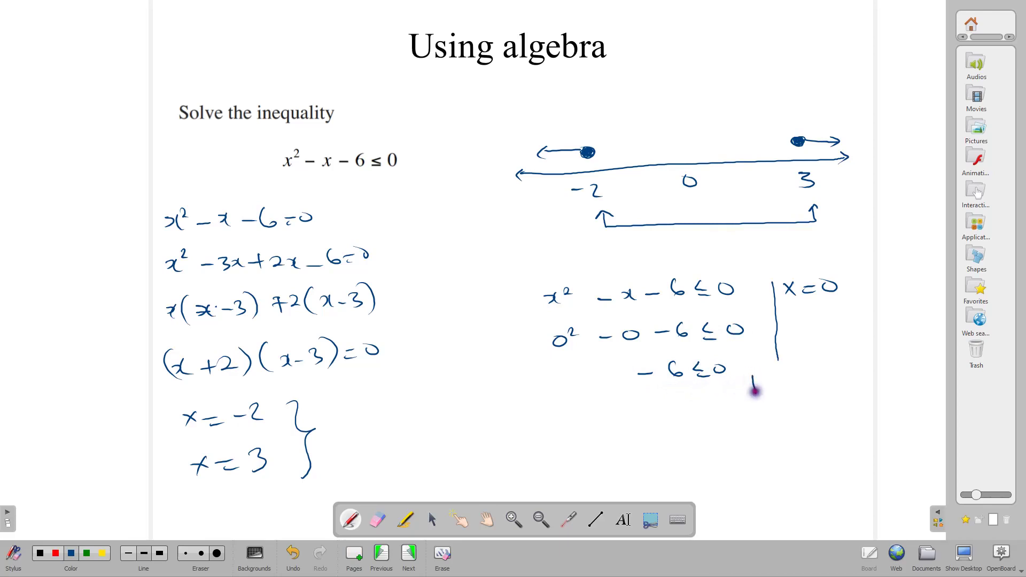
{"action": "mouse_move", "coordinate": [751, 375]}
{"action": "left_mouse_down"}
{"action": "mouse_move", "coordinate": [755, 393]}
{"action": "mouse_move", "coordinate": [770, 373]}
{"action": "left_mouse_up"}
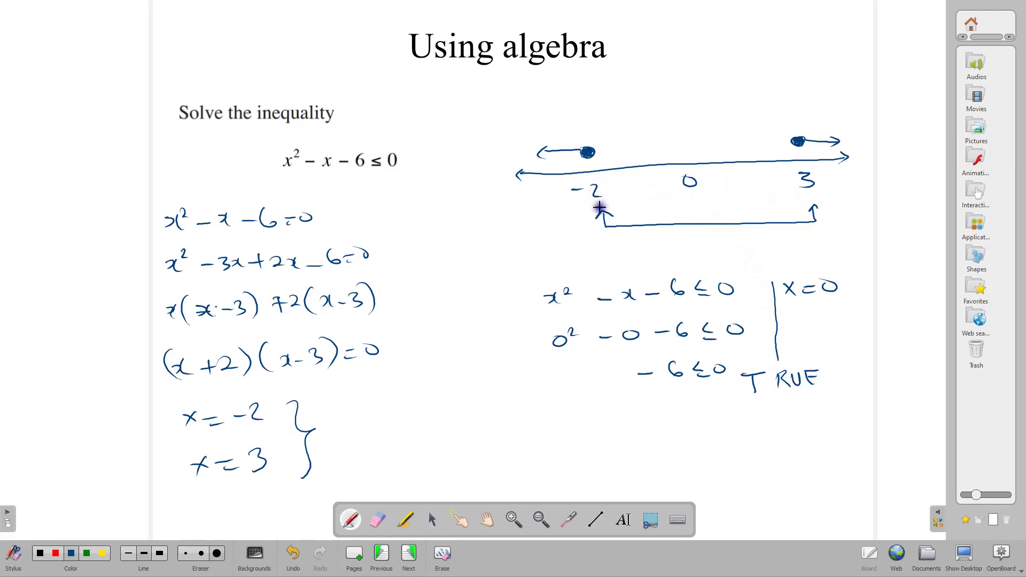
{"action": "left_click_drag", "start_coordinate": [604, 205], "coordinate": [805, 200]}
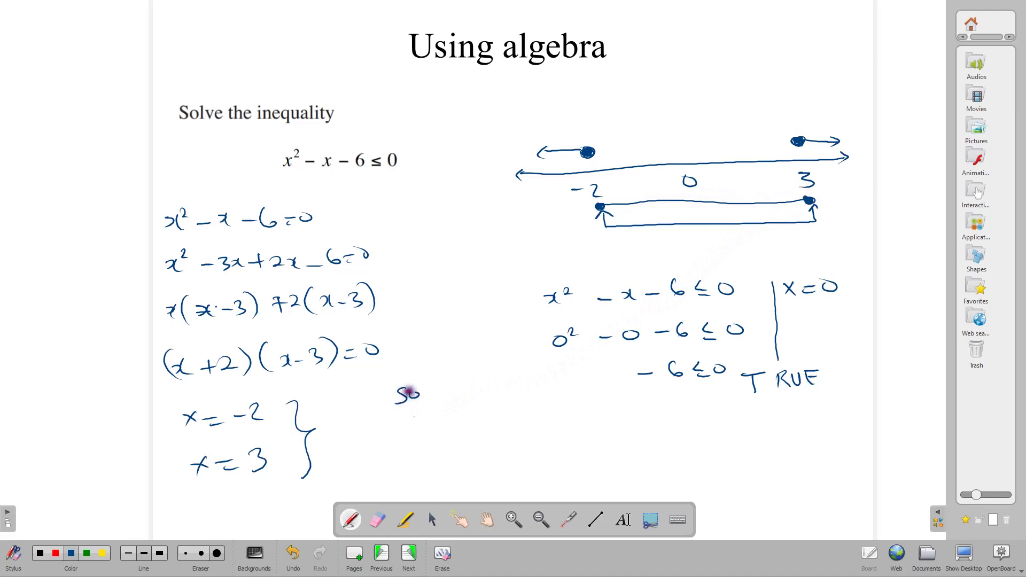
Write the boxed 'Solution −2 ≤ x ≤ 3' and erase the outward arrows above the number line.
{"action": "left_click_drag", "start_coordinate": [410, 392], "coordinate": [483, 389]}
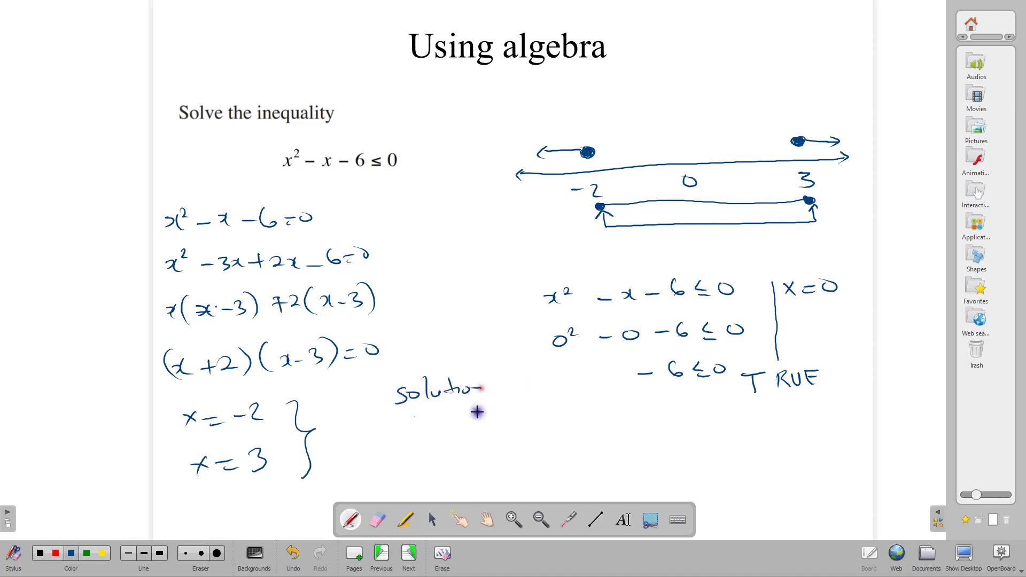
{"action": "mouse_move", "coordinate": [457, 426]}
{"action": "left_mouse_down"}
{"action": "mouse_move", "coordinate": [534, 422]}
{"action": "mouse_move", "coordinate": [548, 434]}
{"action": "mouse_move", "coordinate": [582, 419]}
{"action": "mouse_move", "coordinate": [593, 435]}
{"action": "mouse_move", "coordinate": [608, 432]}
{"action": "left_mouse_up"}
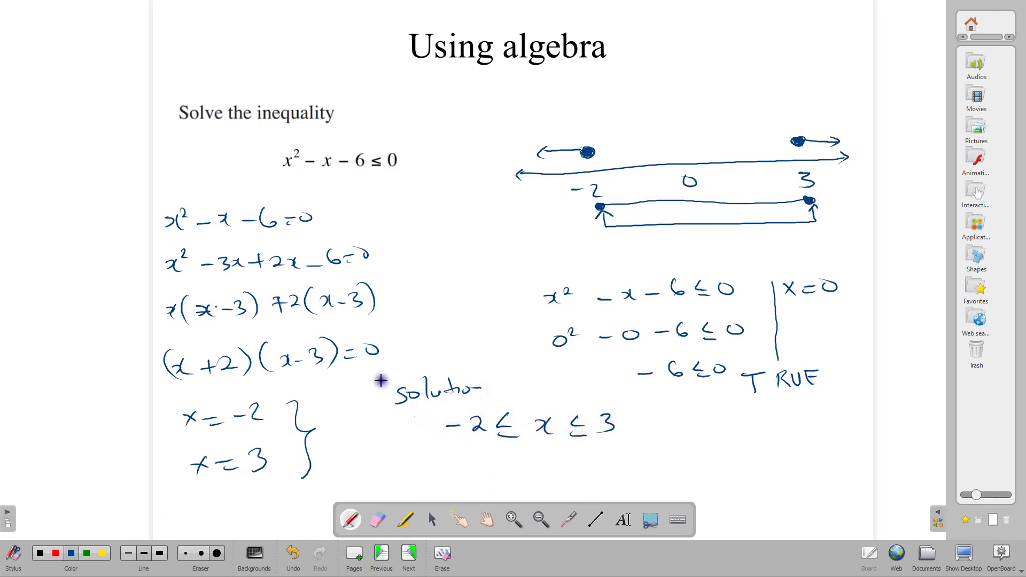
{"action": "left_click_drag", "start_coordinate": [380, 372], "coordinate": [394, 456]}
{"action": "mouse_move", "coordinate": [393, 371]}
{"action": "left_mouse_down"}
{"action": "mouse_move", "coordinate": [598, 362]}
{"action": "mouse_move", "coordinate": [643, 419]}
{"action": "mouse_move", "coordinate": [632, 444]}
{"action": "mouse_move", "coordinate": [404, 465]}
{"action": "left_mouse_up"}
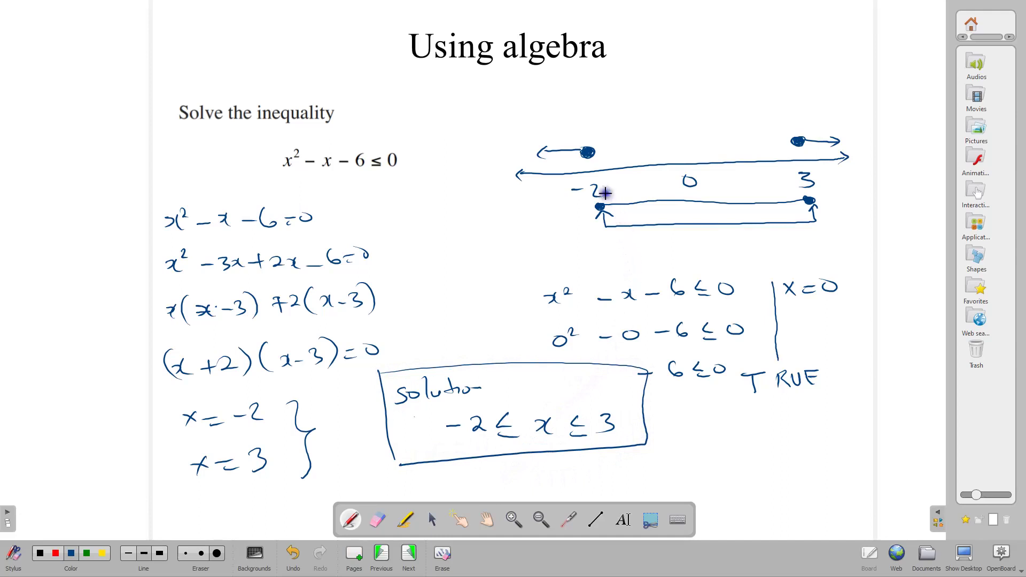
{"action": "left_click", "coordinate": [378, 519]}
{"action": "mouse_move", "coordinate": [584, 125]}
{"action": "left_mouse_down"}
{"action": "mouse_move", "coordinate": [559, 128]}
{"action": "mouse_move", "coordinate": [818, 110]}
{"action": "left_mouse_up"}
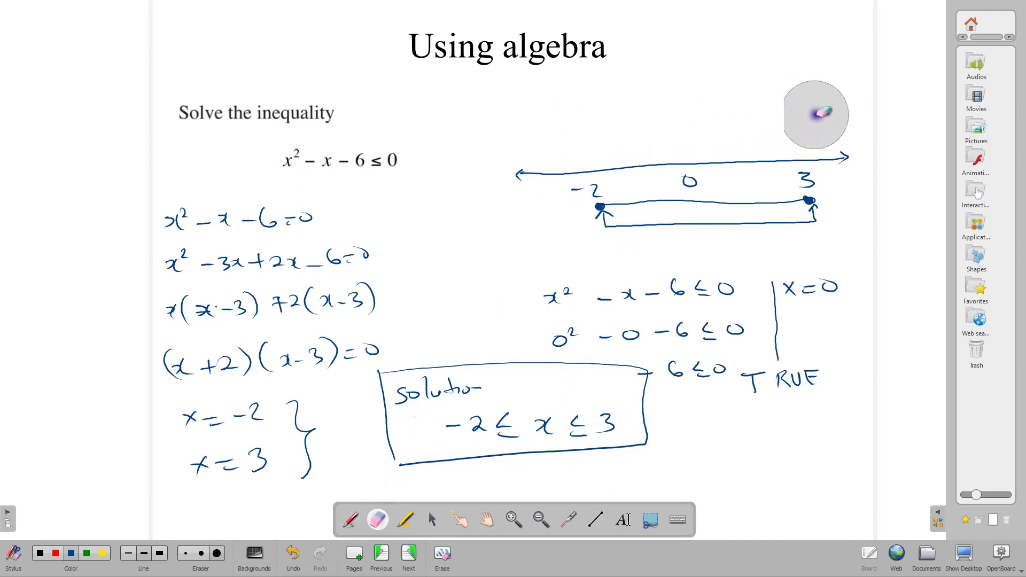
{"action": "left_click", "coordinate": [351, 519]}
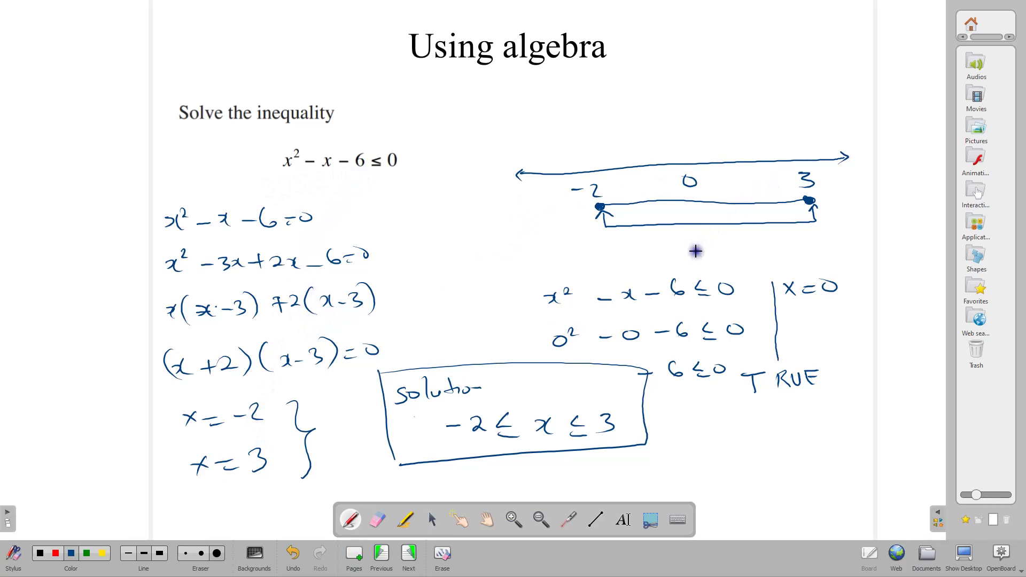
On the next page, write the equation 2x² − 9x − 5 = 0.
{"action": "left_click", "coordinate": [412, 557]}
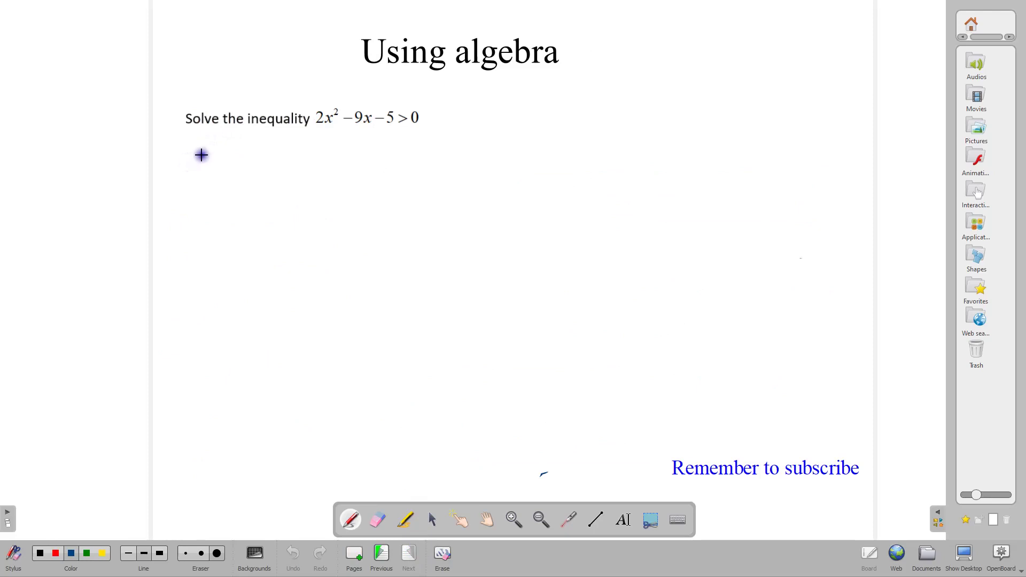
{"action": "mouse_move", "coordinate": [187, 171]}
{"action": "left_mouse_down"}
{"action": "mouse_move", "coordinate": [212, 155]}
{"action": "mouse_move", "coordinate": [244, 169]}
{"action": "left_mouse_up"}
{"action": "mouse_move", "coordinate": [251, 162]}
{"action": "left_mouse_down"}
{"action": "mouse_move", "coordinate": [295, 172]}
{"action": "mouse_move", "coordinate": [327, 163]}
{"action": "left_mouse_up"}
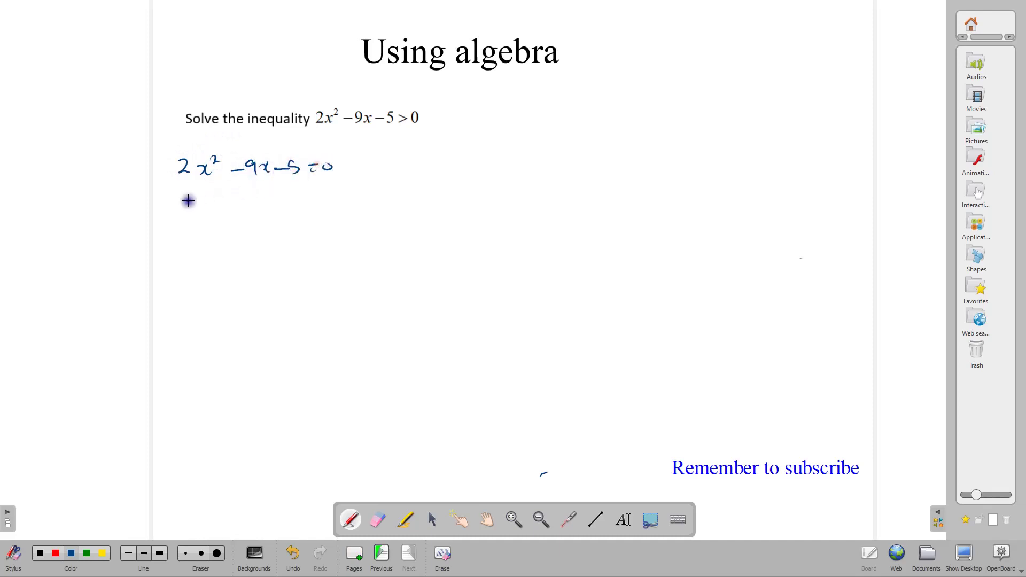
Split the middle term on a second line: 2x² − 10x + x − 5 = 0.
{"action": "left_click_drag", "start_coordinate": [180, 212], "coordinate": [214, 203]}
{"action": "left_click_drag", "start_coordinate": [223, 212], "coordinate": [241, 214]}
{"action": "left_click_drag", "start_coordinate": [247, 208], "coordinate": [277, 210]}
{"action": "mouse_move", "coordinate": [292, 204]}
{"action": "left_mouse_down"}
{"action": "mouse_move", "coordinate": [294, 220]}
{"action": "mouse_move", "coordinate": [365, 200]}
{"action": "left_mouse_up"}
{"action": "left_click_drag", "start_coordinate": [355, 207], "coordinate": [366, 206]}
{"action": "left_click_drag", "start_coordinate": [378, 199], "coordinate": [375, 199]}
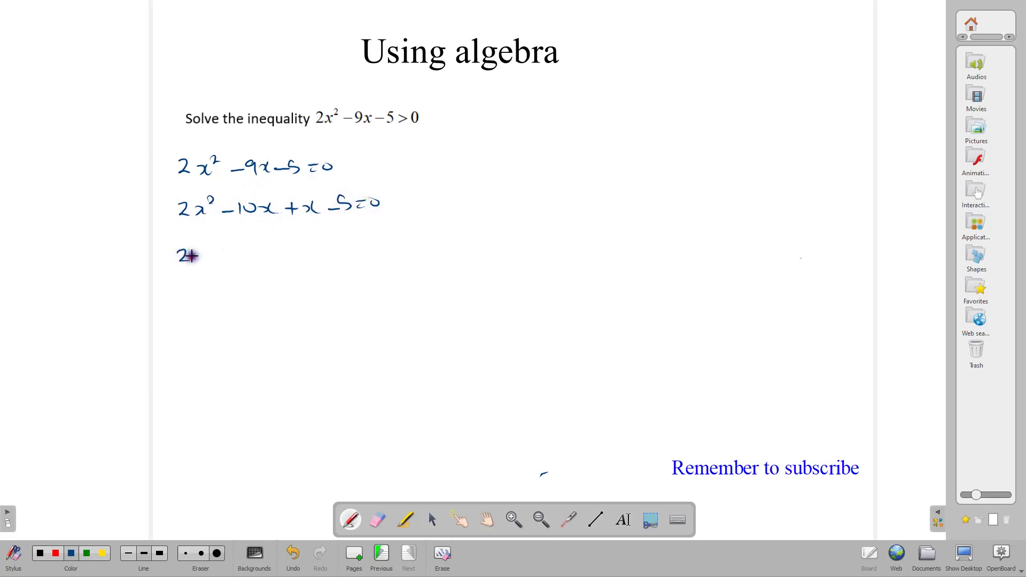
Write the grouping 2x(…) + 1(…) and the factored form (2x+1)(x−5) = 0.
{"action": "mouse_move", "coordinate": [187, 249]}
{"action": "left_mouse_down"}
{"action": "mouse_move", "coordinate": [216, 262]}
{"action": "mouse_move", "coordinate": [267, 244]}
{"action": "mouse_move", "coordinate": [323, 257]}
{"action": "left_mouse_up"}
{"action": "mouse_move", "coordinate": [344, 234]}
{"action": "left_mouse_down"}
{"action": "mouse_move", "coordinate": [343, 261]}
{"action": "mouse_move", "coordinate": [376, 246]}
{"action": "mouse_move", "coordinate": [426, 244]}
{"action": "left_mouse_up"}
{"action": "mouse_move", "coordinate": [178, 303]}
{"action": "left_mouse_down"}
{"action": "mouse_move", "coordinate": [219, 312]}
{"action": "mouse_move", "coordinate": [185, 322]}
{"action": "left_mouse_up"}
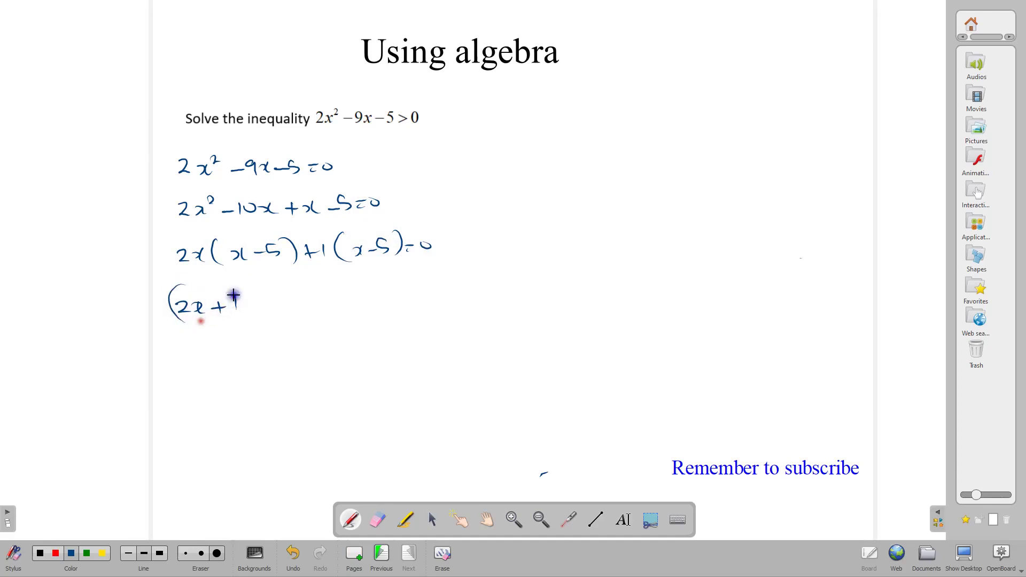
{"action": "mouse_move", "coordinate": [236, 298]}
{"action": "left_mouse_down"}
{"action": "mouse_move", "coordinate": [236, 312]}
{"action": "mouse_move", "coordinate": [271, 316]}
{"action": "left_mouse_up"}
{"action": "mouse_move", "coordinate": [278, 291]}
{"action": "left_mouse_down"}
{"action": "mouse_move", "coordinate": [323, 289]}
{"action": "mouse_move", "coordinate": [323, 301]}
{"action": "mouse_move", "coordinate": [334, 292]}
{"action": "mouse_move", "coordinate": [350, 306]}
{"action": "mouse_move", "coordinate": [381, 296]}
{"action": "left_mouse_up"}
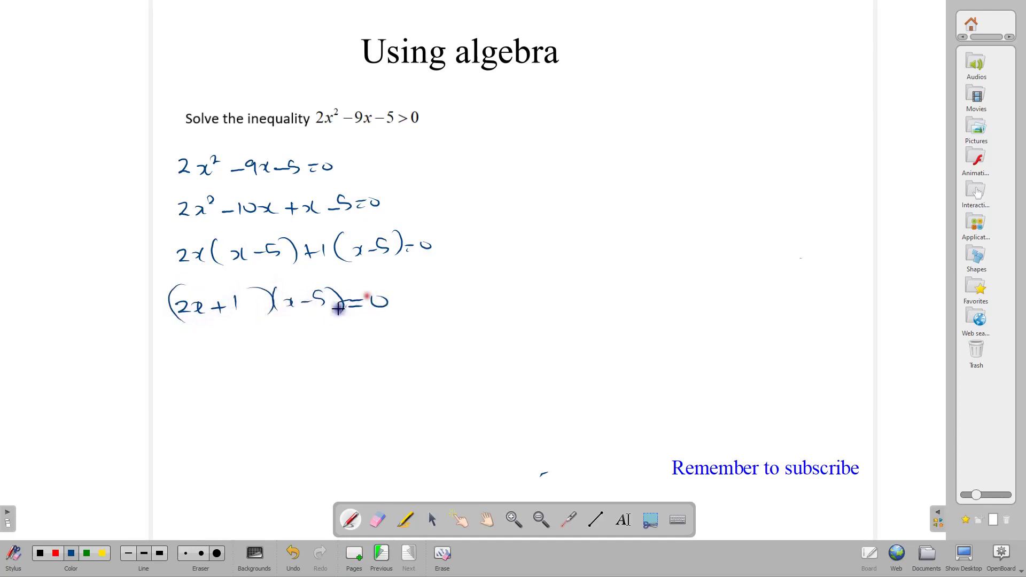
Write the roots x = −1/2 and x = 5, then draw a new number line.
{"action": "mouse_move", "coordinate": [181, 359]}
{"action": "left_mouse_down"}
{"action": "mouse_move", "coordinate": [188, 368]}
{"action": "mouse_move", "coordinate": [209, 358]}
{"action": "left_mouse_up"}
{"action": "left_click_drag", "start_coordinate": [197, 366], "coordinate": [230, 361]}
{"action": "left_click_drag", "start_coordinate": [244, 345], "coordinate": [256, 384]}
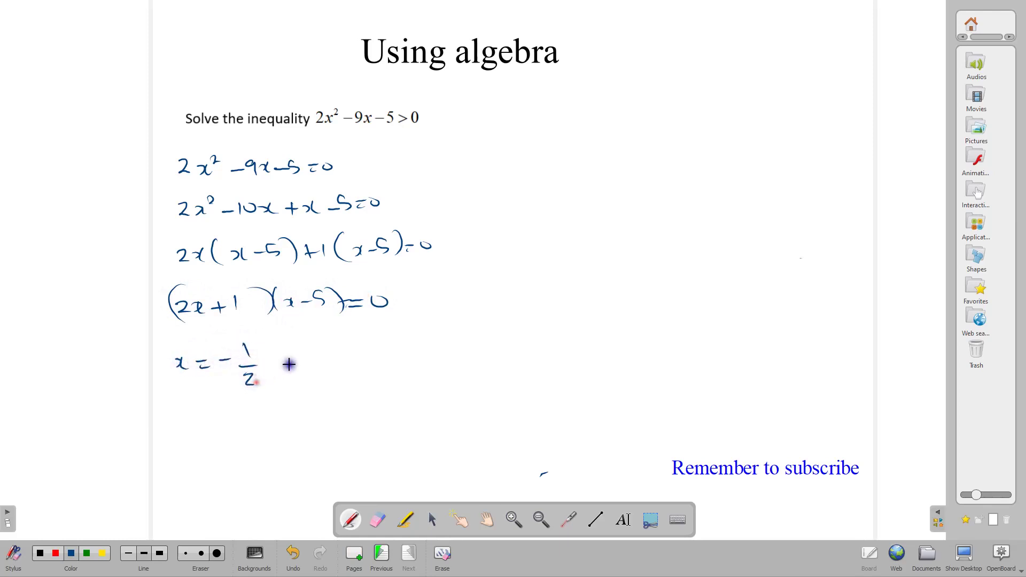
{"action": "mouse_move", "coordinate": [301, 350]}
{"action": "left_mouse_down"}
{"action": "mouse_move", "coordinate": [314, 364]}
{"action": "mouse_move", "coordinate": [338, 355]}
{"action": "left_mouse_up"}
{"action": "mouse_move", "coordinate": [323, 352]}
{"action": "left_mouse_down"}
{"action": "mouse_move", "coordinate": [344, 347]}
{"action": "mouse_move", "coordinate": [355, 362]}
{"action": "mouse_move", "coordinate": [374, 350]}
{"action": "mouse_move", "coordinate": [374, 386]}
{"action": "left_mouse_up"}
{"action": "left_click_drag", "start_coordinate": [544, 174], "coordinate": [851, 163]}
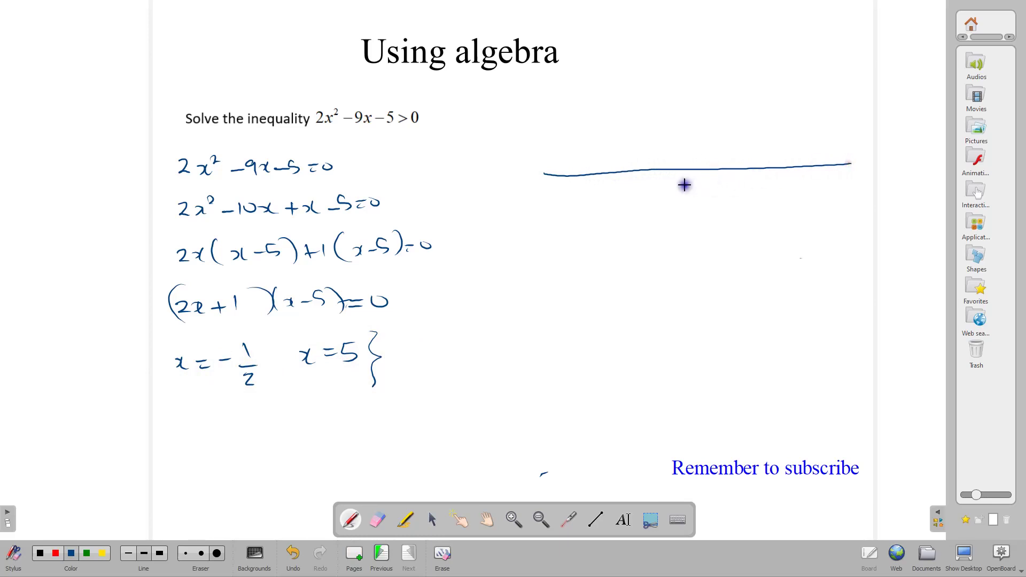